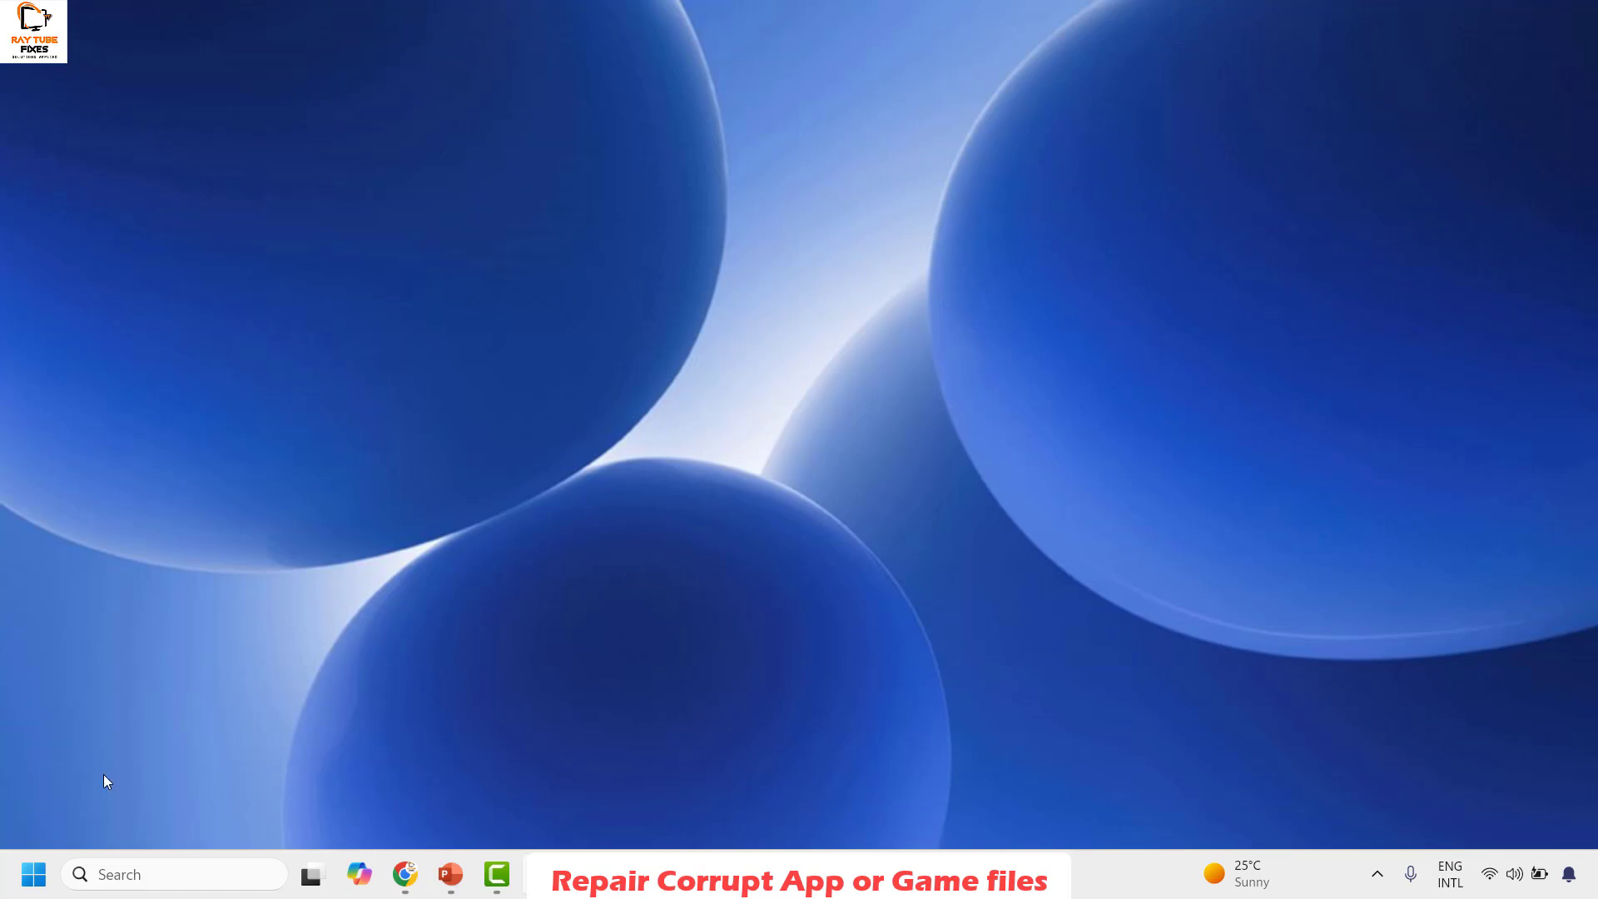
# Step: Open the list of installed apps in Windows Settings
pyautogui.rightClick(32, 876)
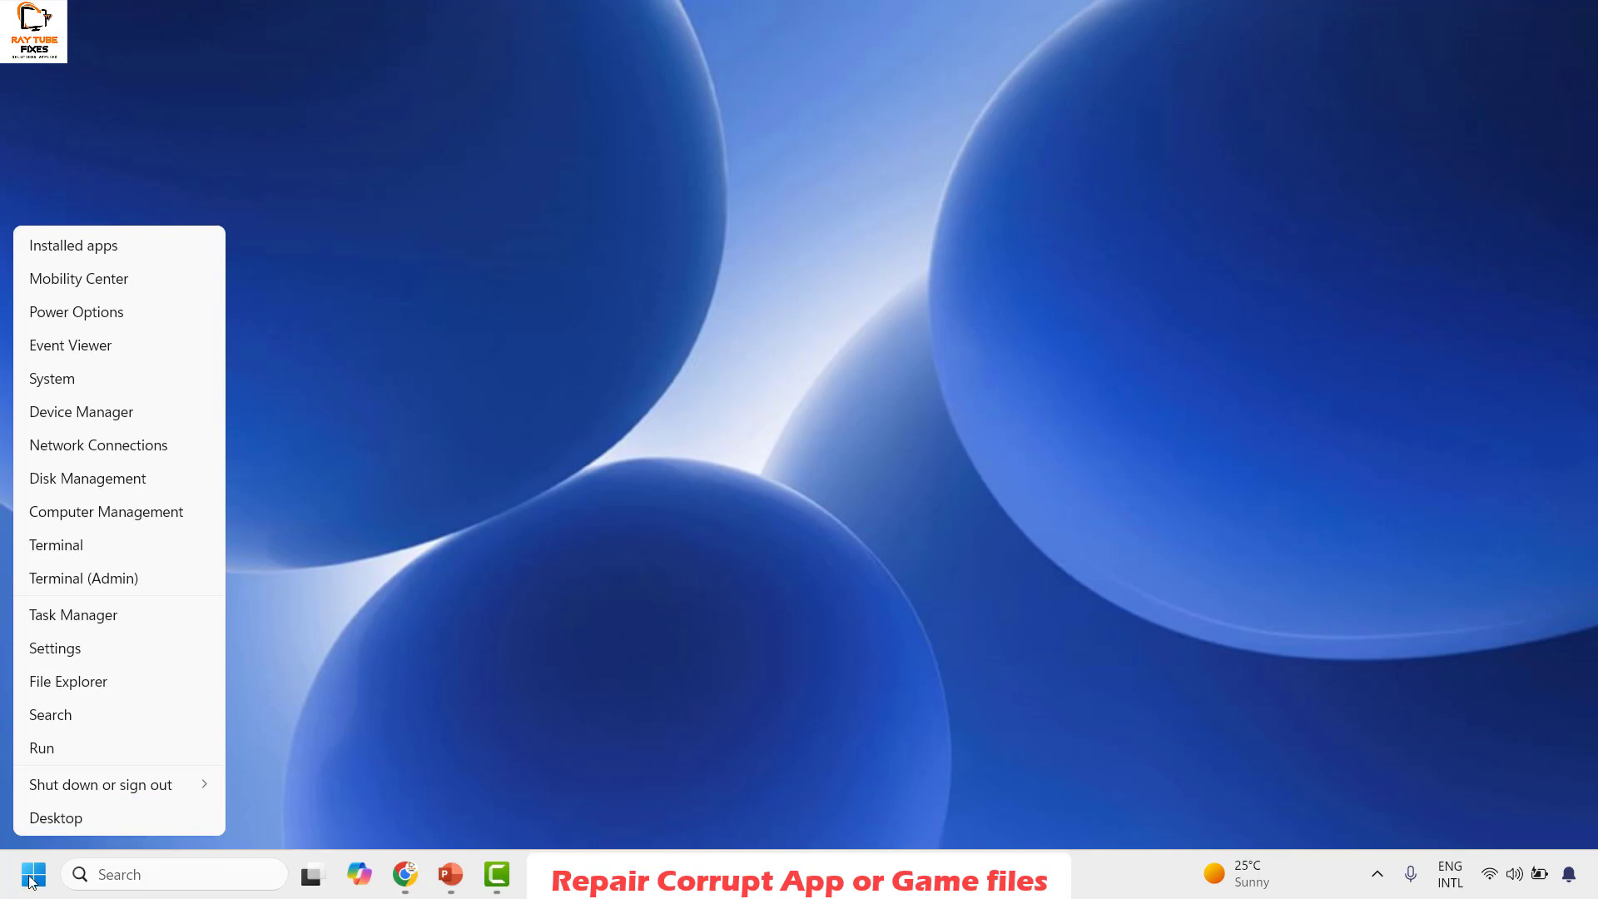
pyautogui.click(82, 649)
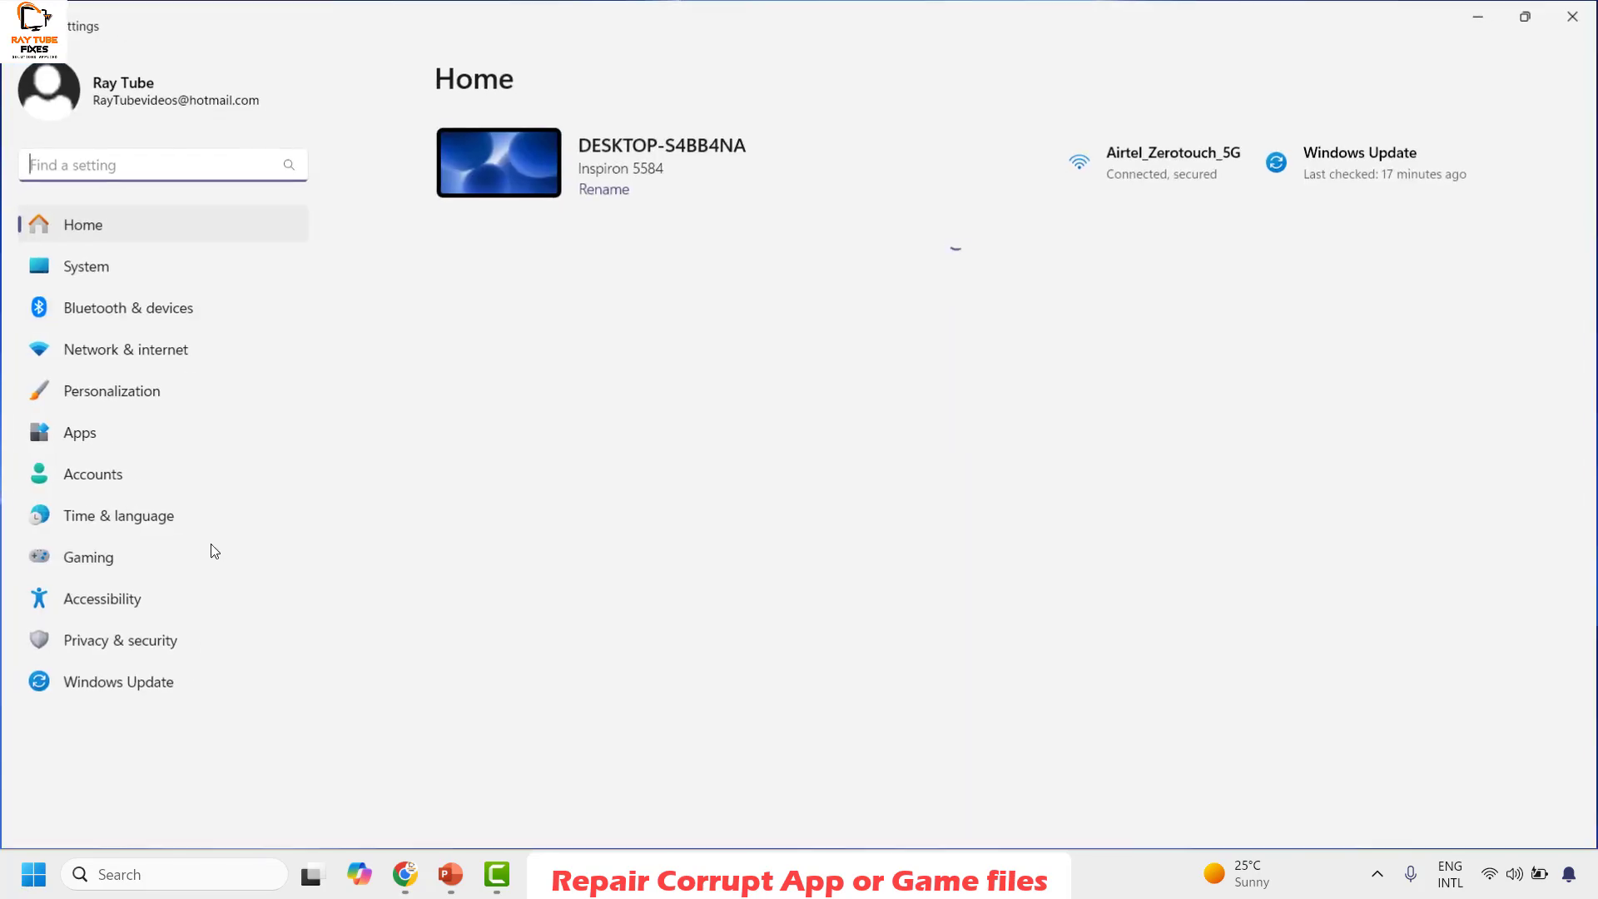
pyautogui.click(98, 434)
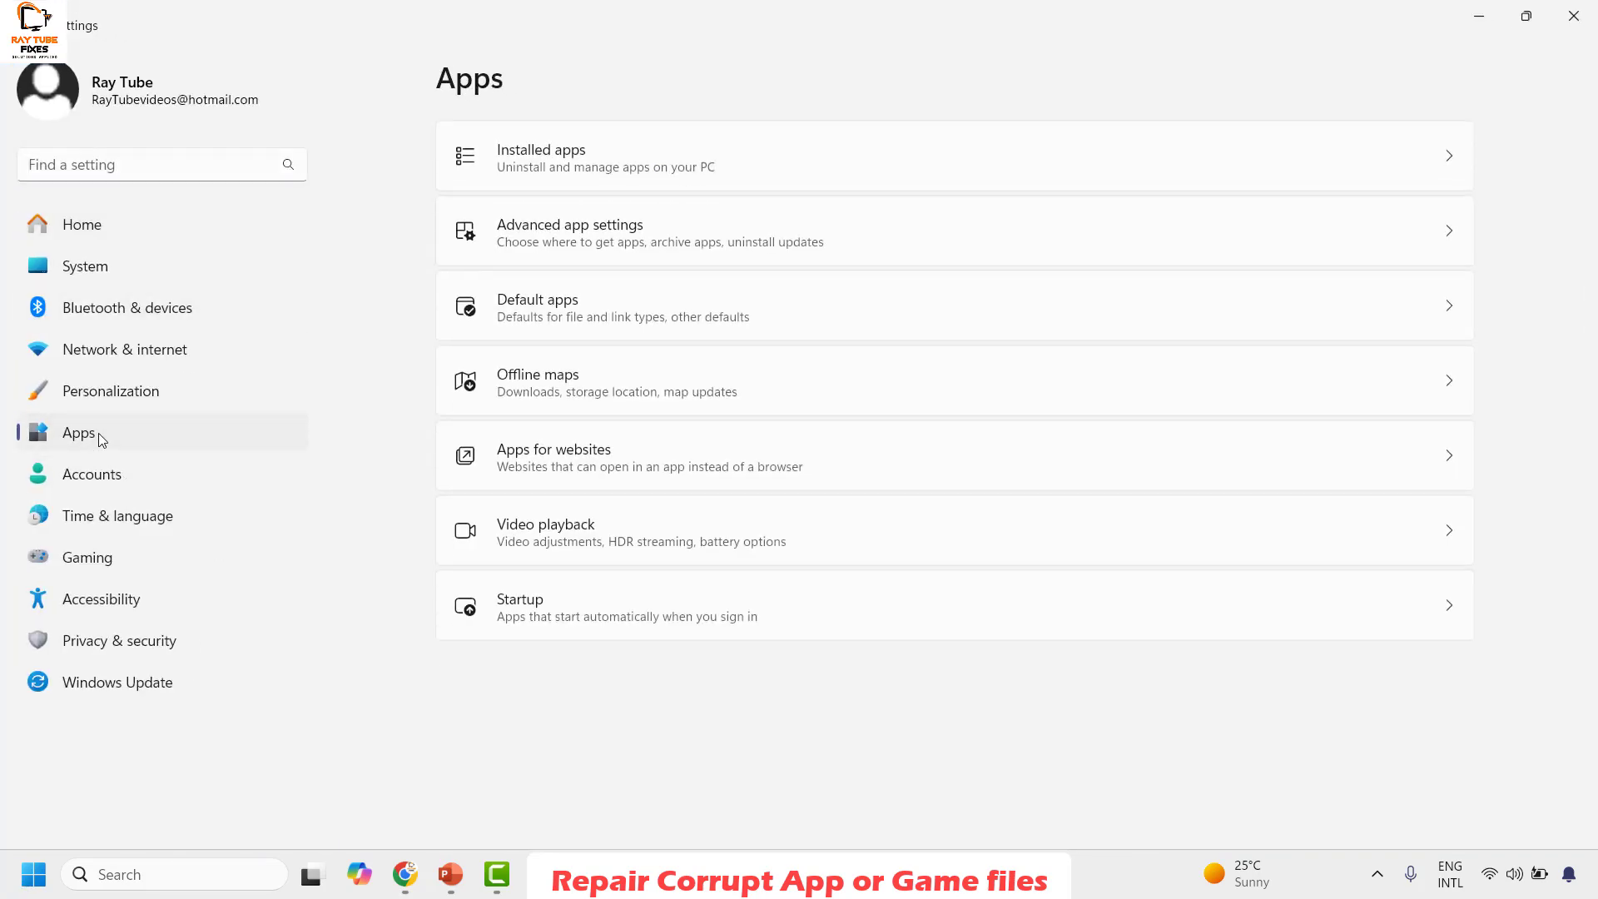
pyautogui.click(603, 155)
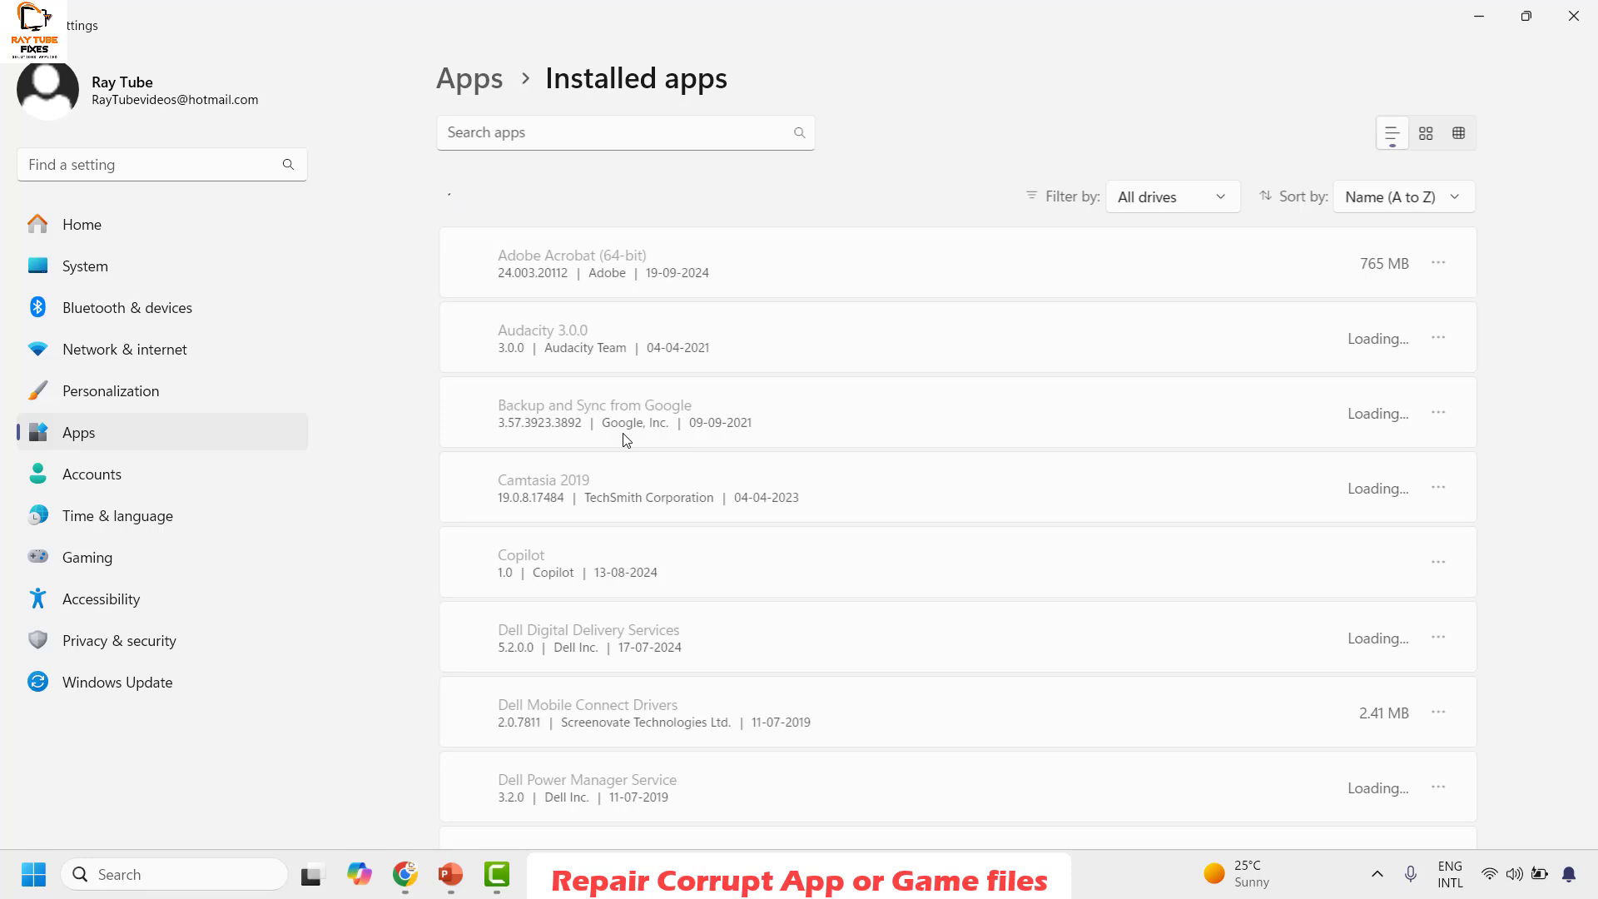
# Step: Open the advanced options for Bubble Witch 3 Saga and go down to the options further down its page
pyautogui.scroll(-3, 641, 510)
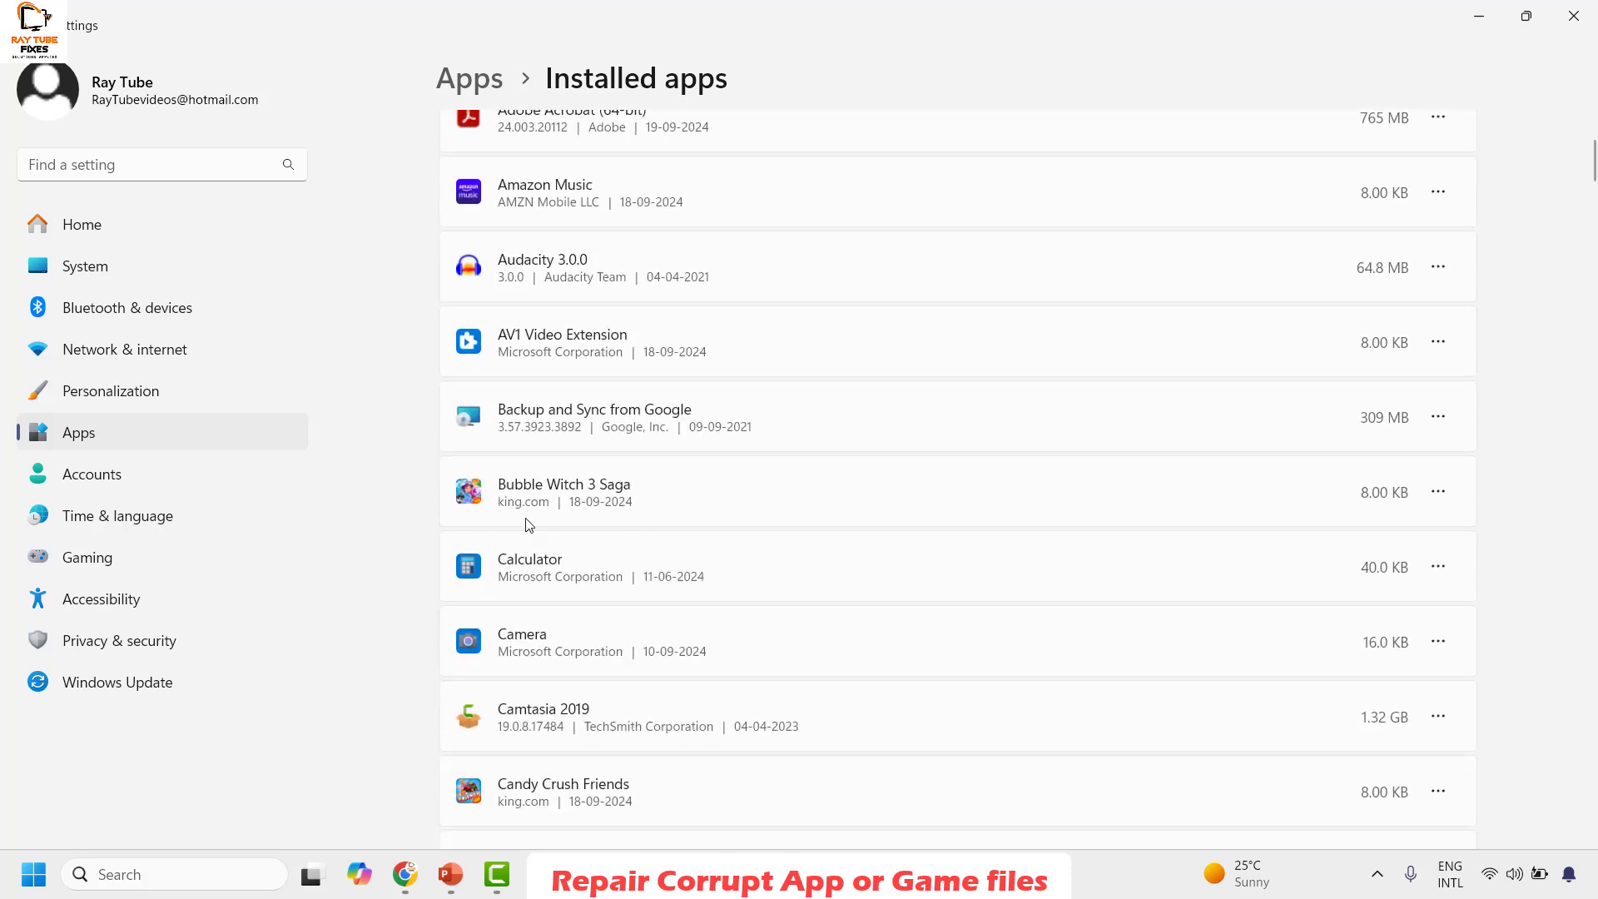
pyautogui.click(1439, 493)
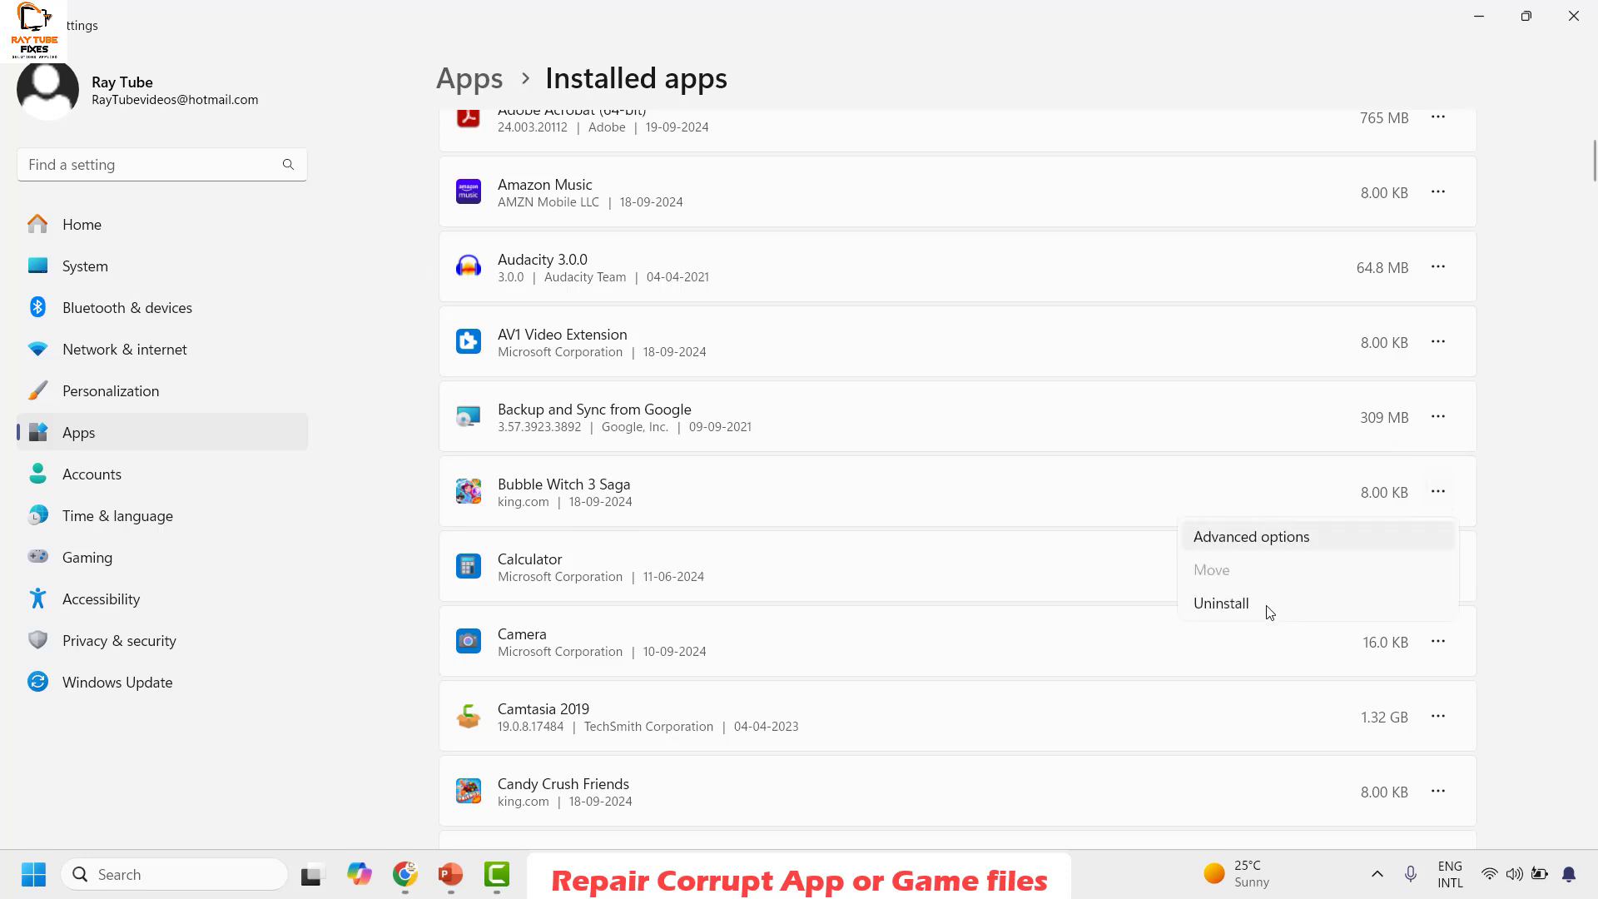
pyautogui.click(1220, 539)
pyautogui.scroll(-8, 817, 541)
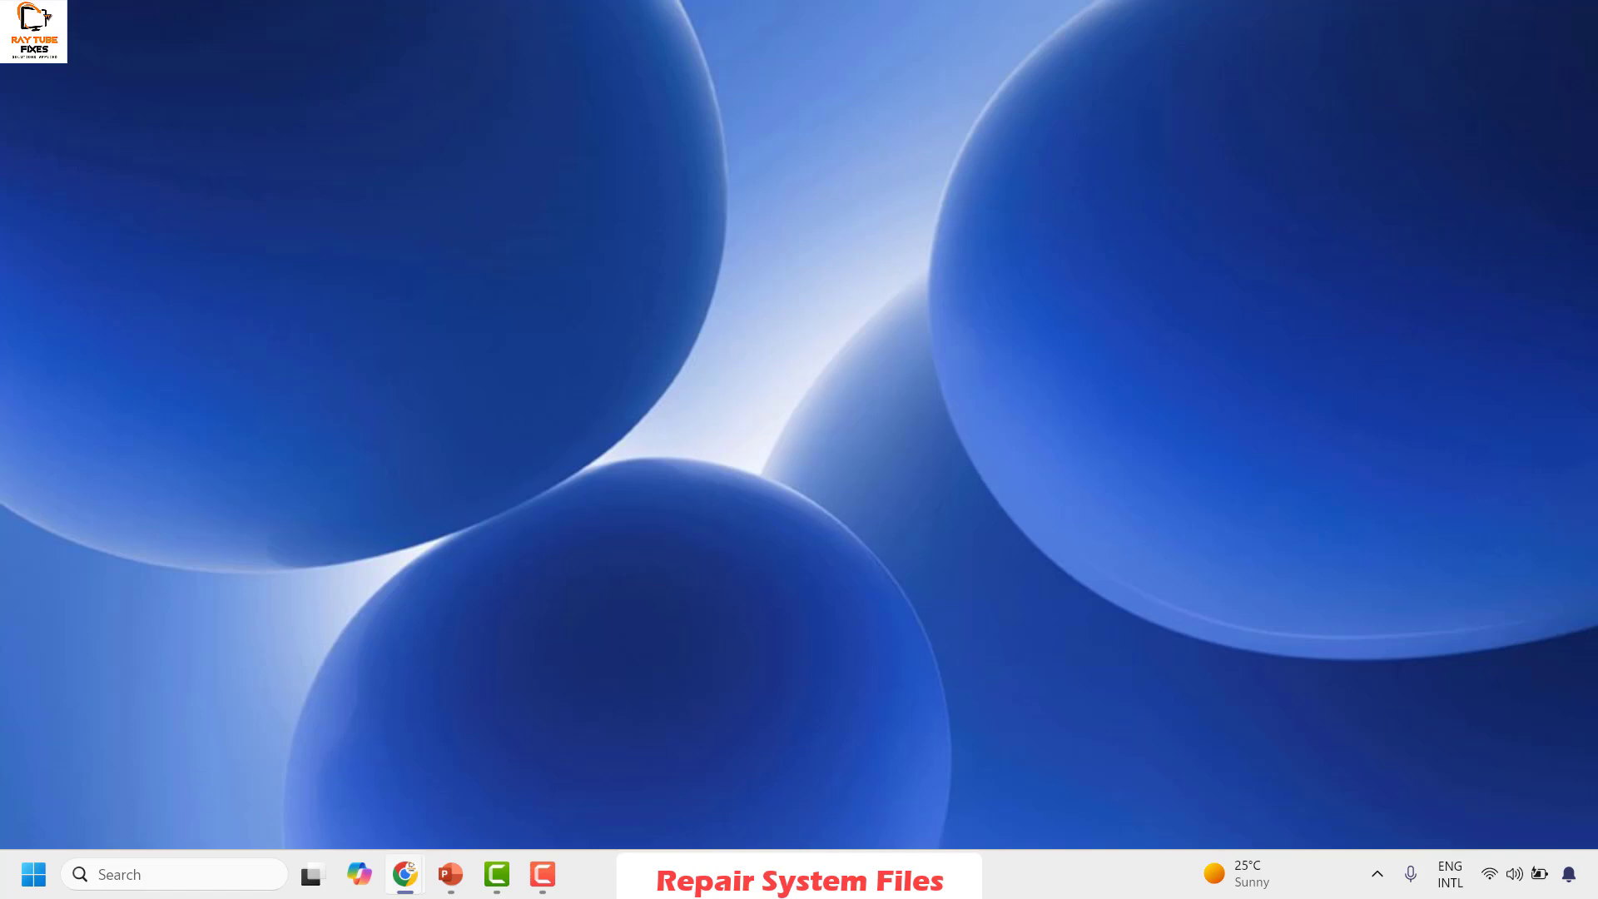
# Step: Search Windows for Command Prompt, run it as administrator, and move its window nearer the middle of the desktop
pyautogui.click(136, 881)
pyautogui.write('command')
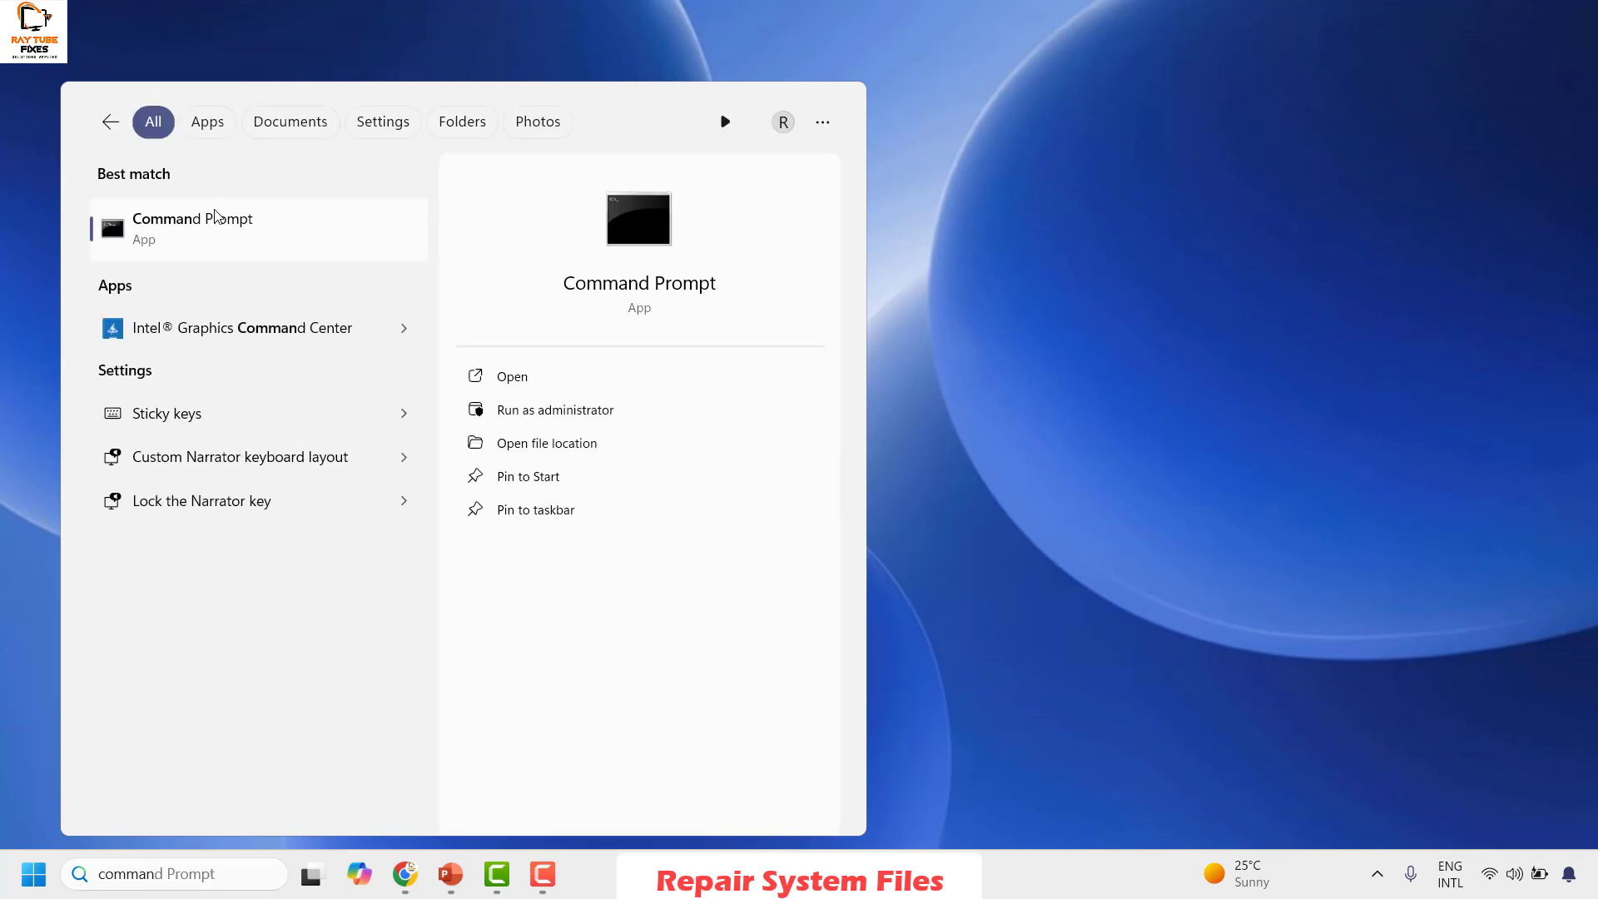
pyautogui.rightClick(218, 218)
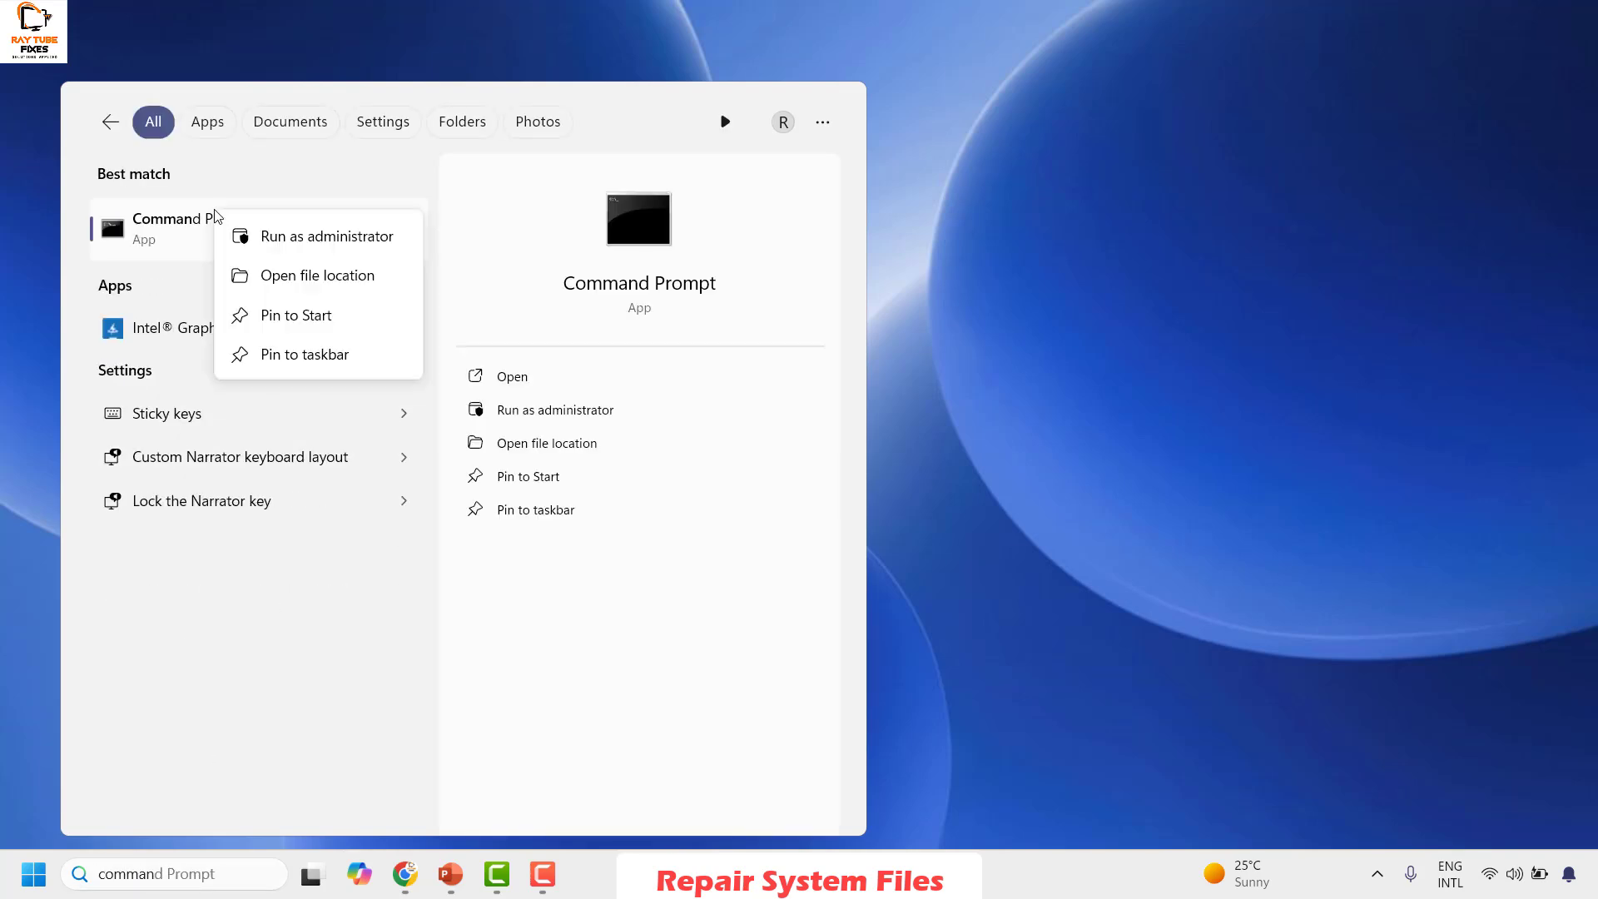
pyautogui.click(323, 240)
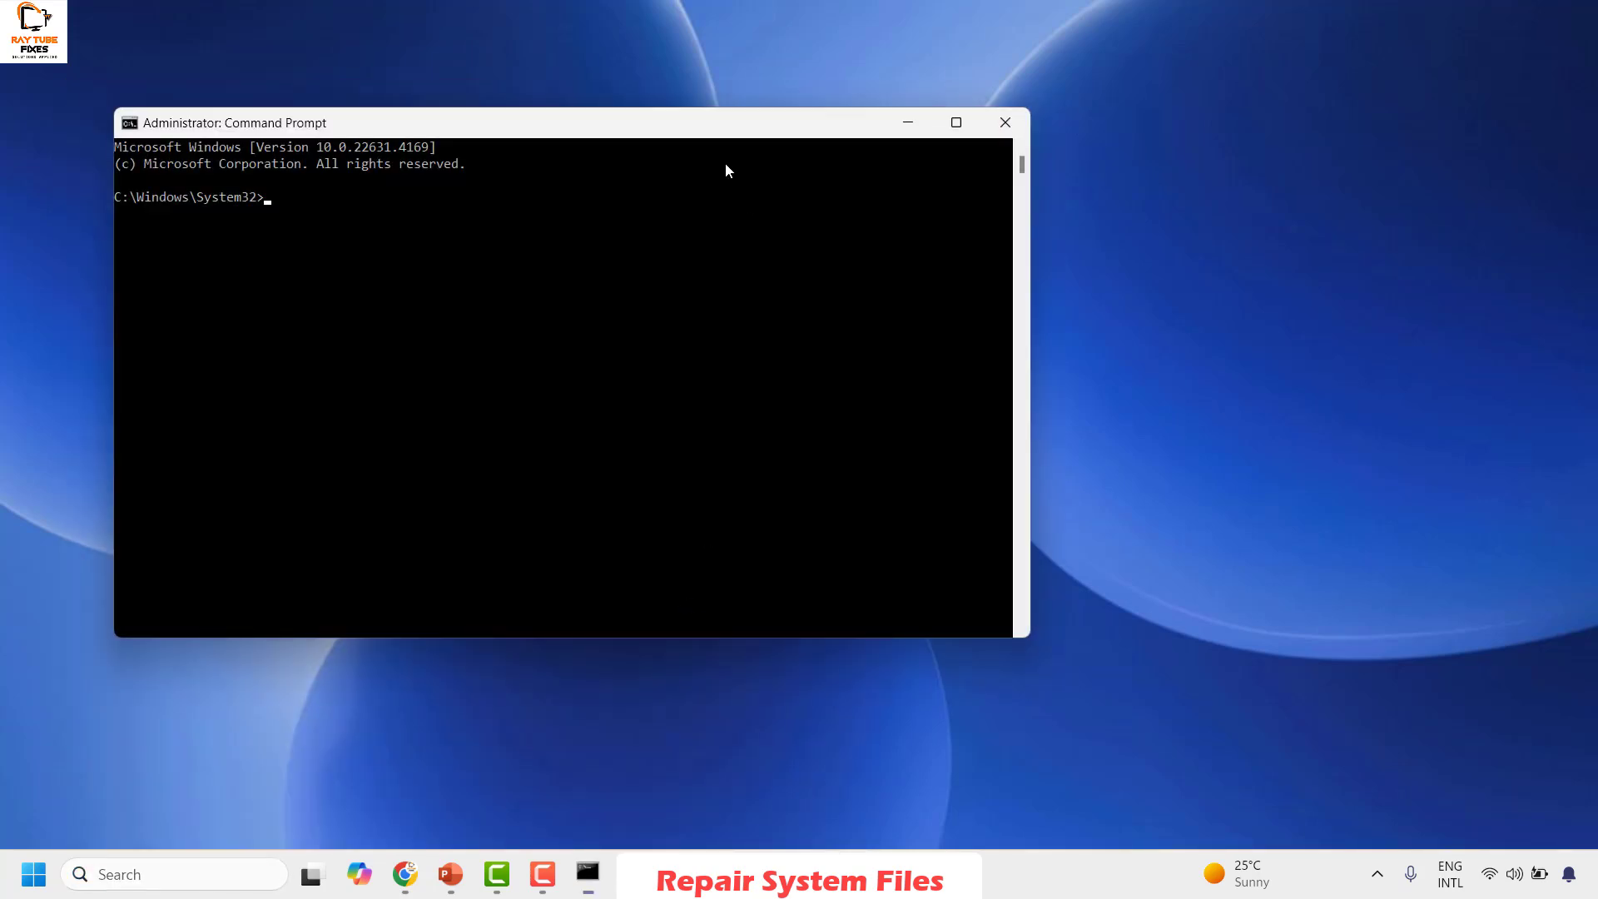
pyautogui.moveTo(726, 125); pyautogui.dragTo(1065, 126)
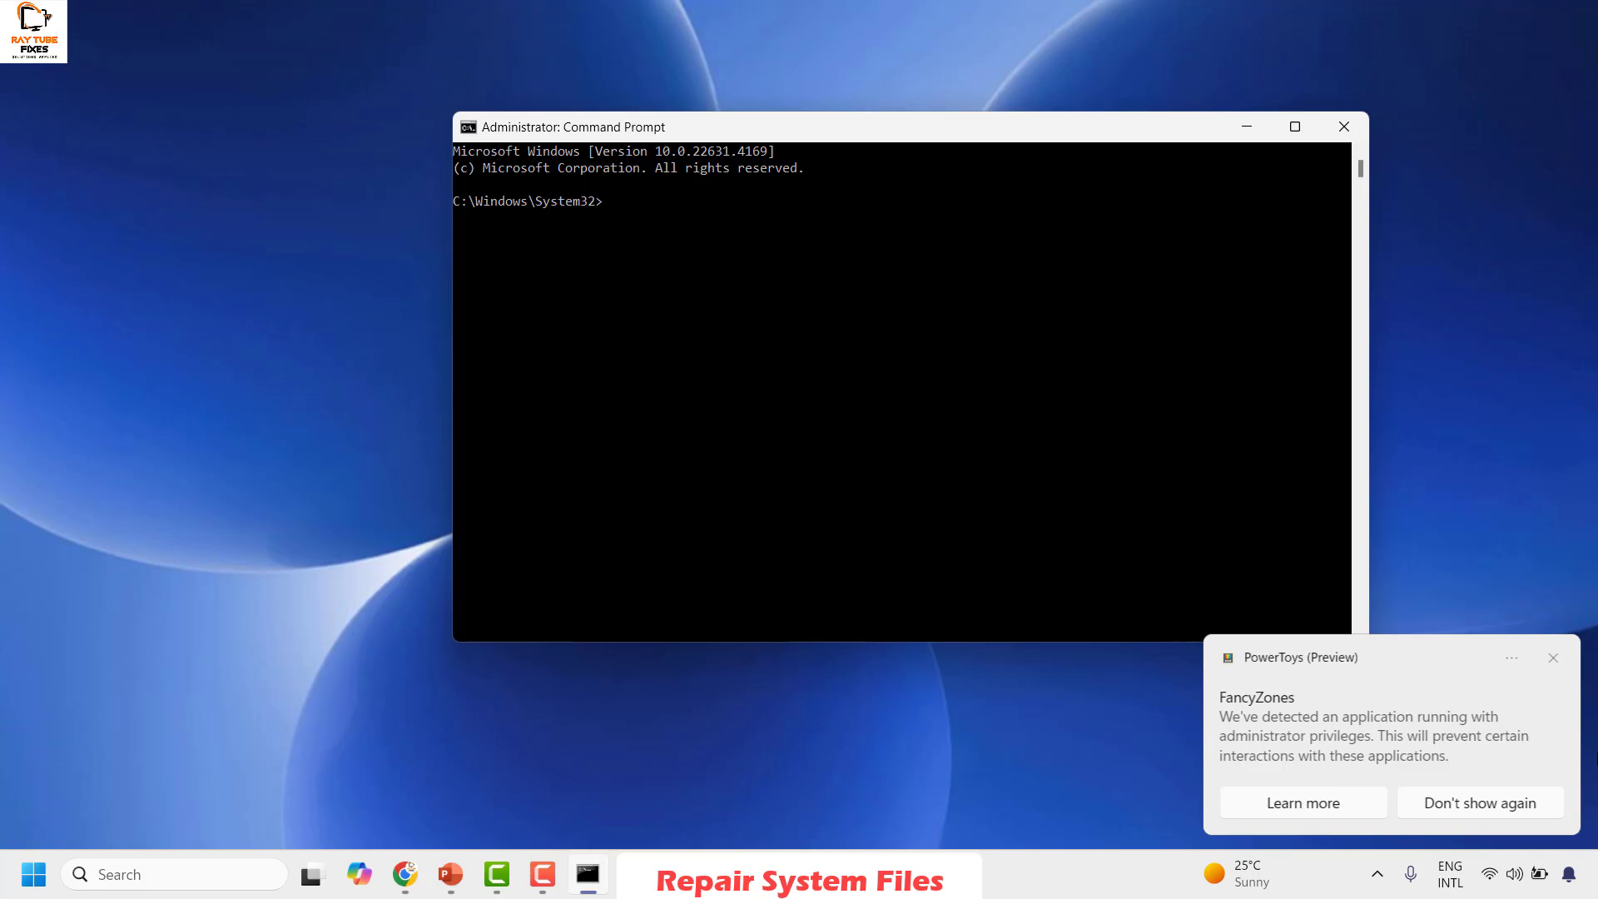
# Step: Run the system file scan with the command sfc /scannow
pyautogui.click(637, 218)
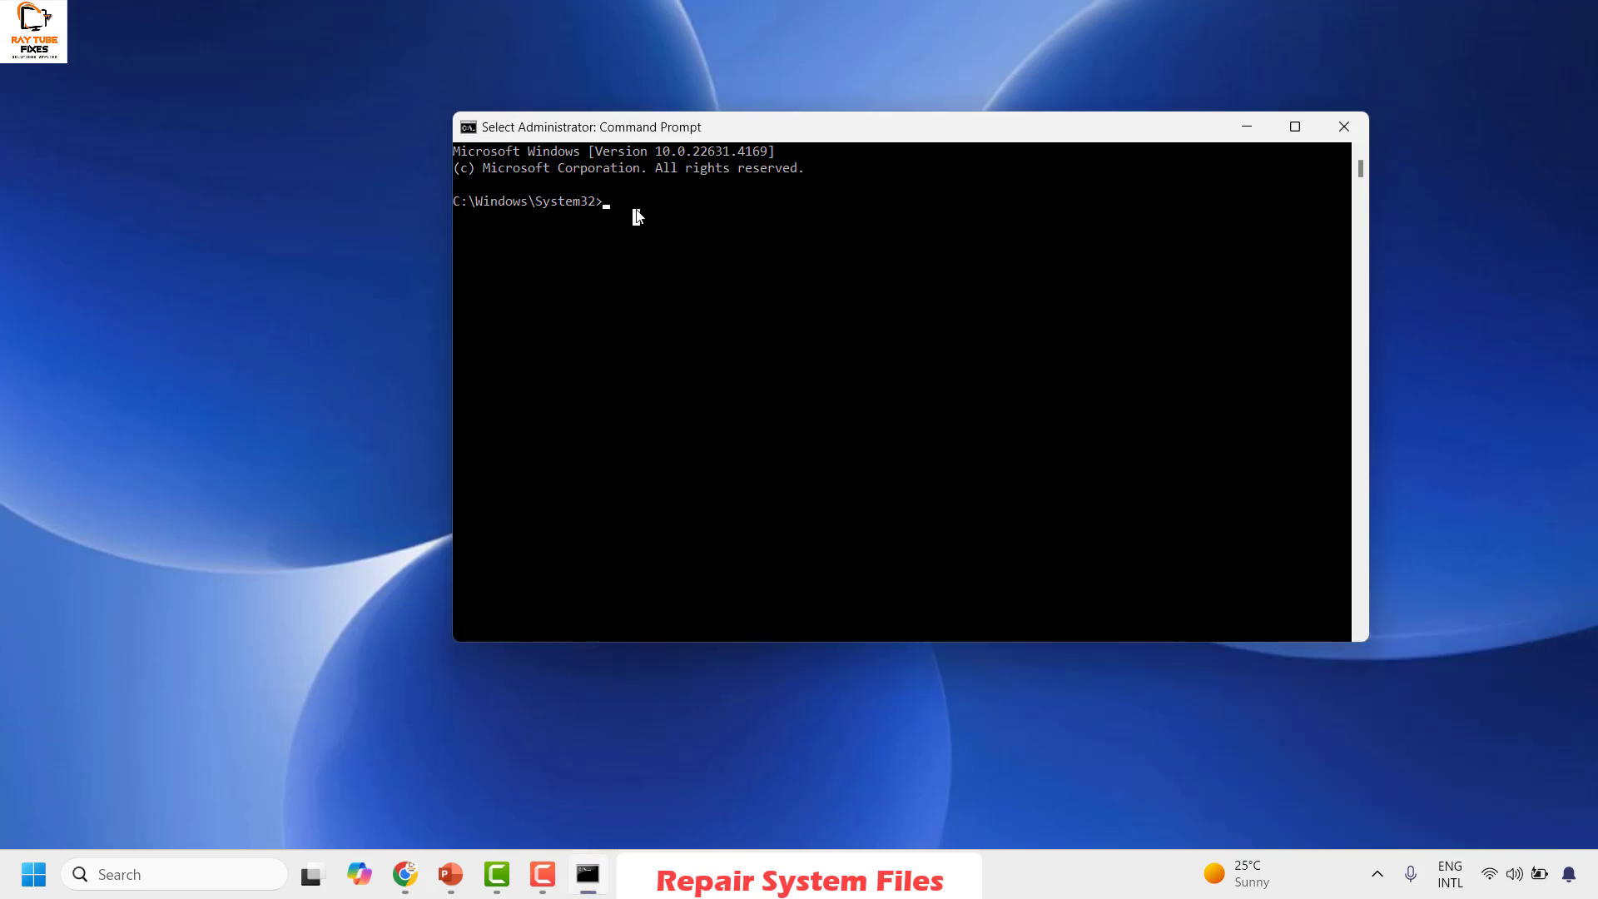
pyautogui.press('Escape')
pyautogui.write('sfc /')
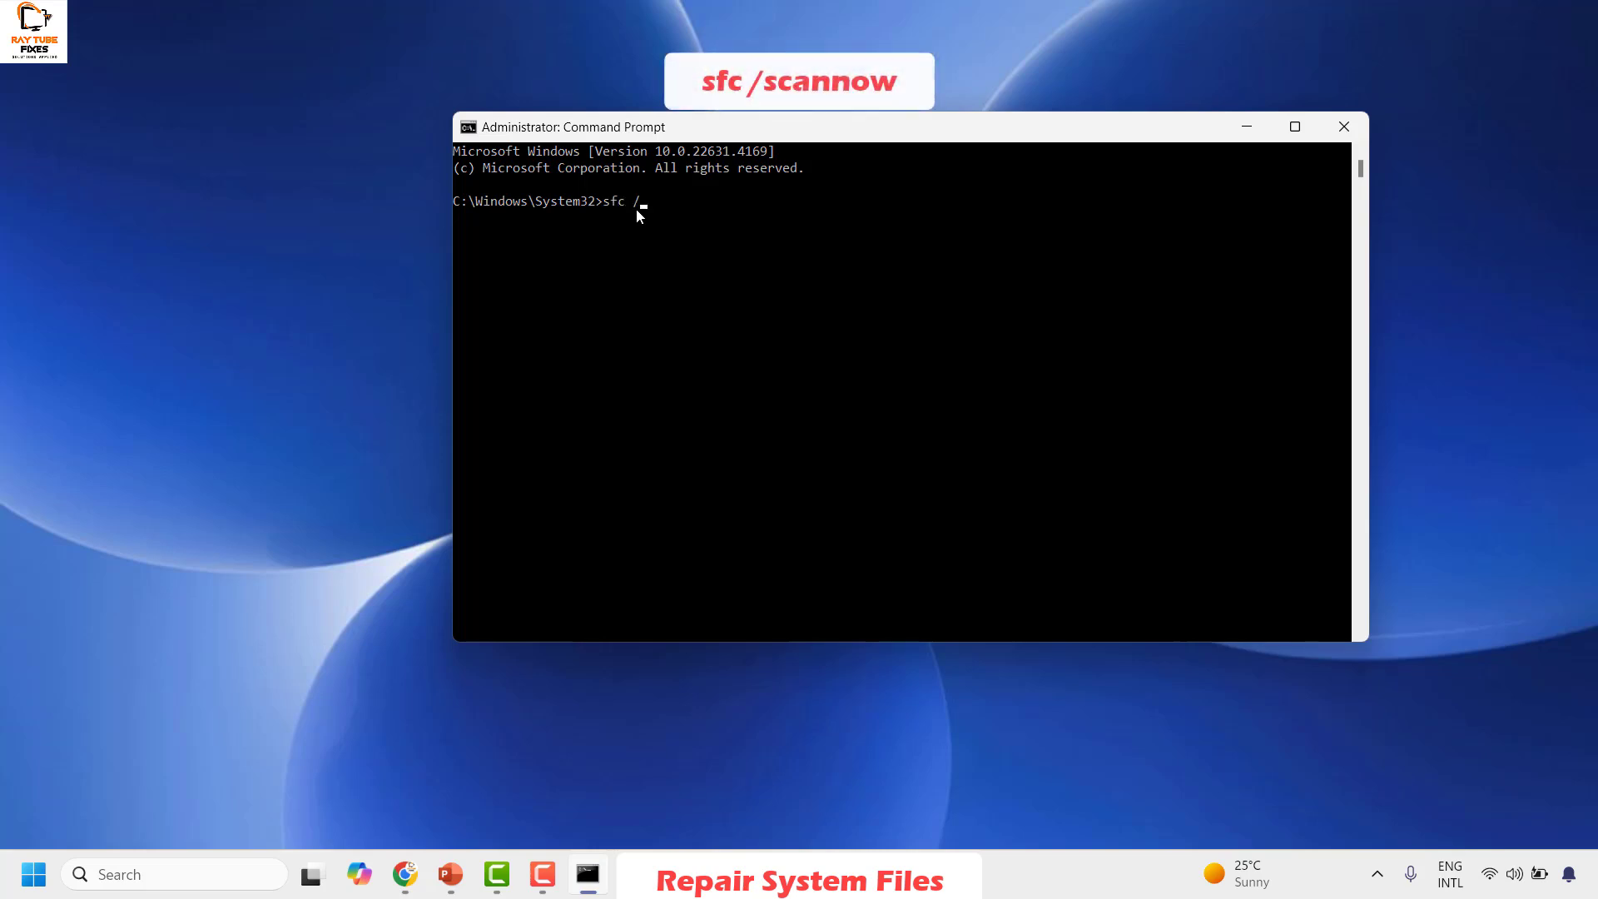
pyautogui.write('scannow')
pyautogui.press('Return')
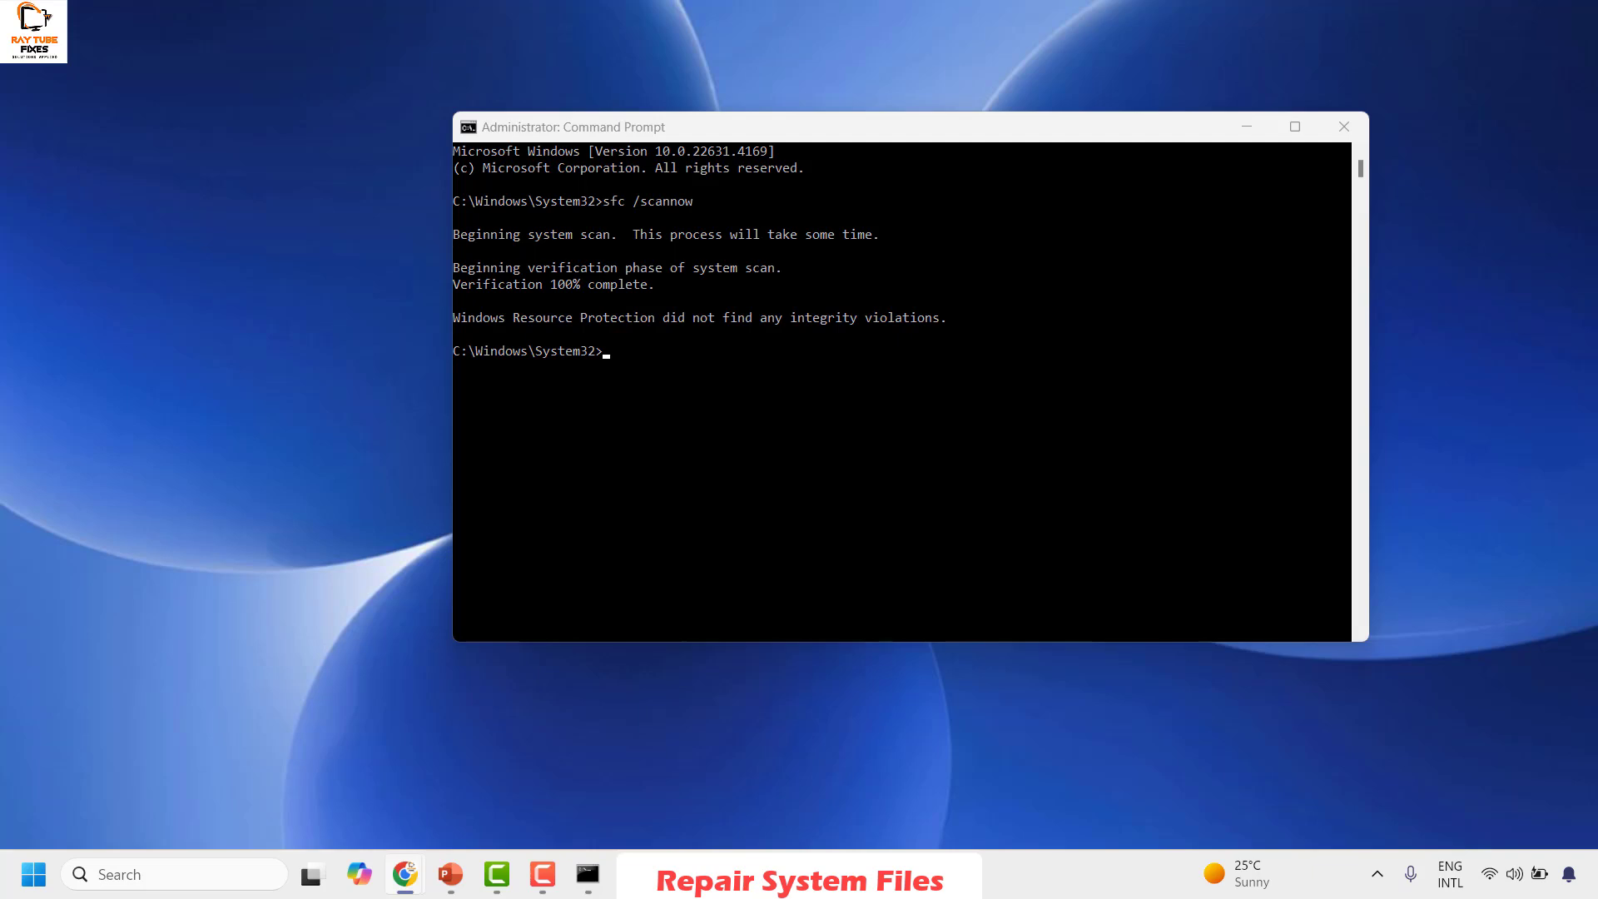
# Step: Run Dism /Online /Cleanup-Image /RestoreHealth to repair the Windows image, and close Command Prompt once the operation finishes
pyautogui.click(616, 352)
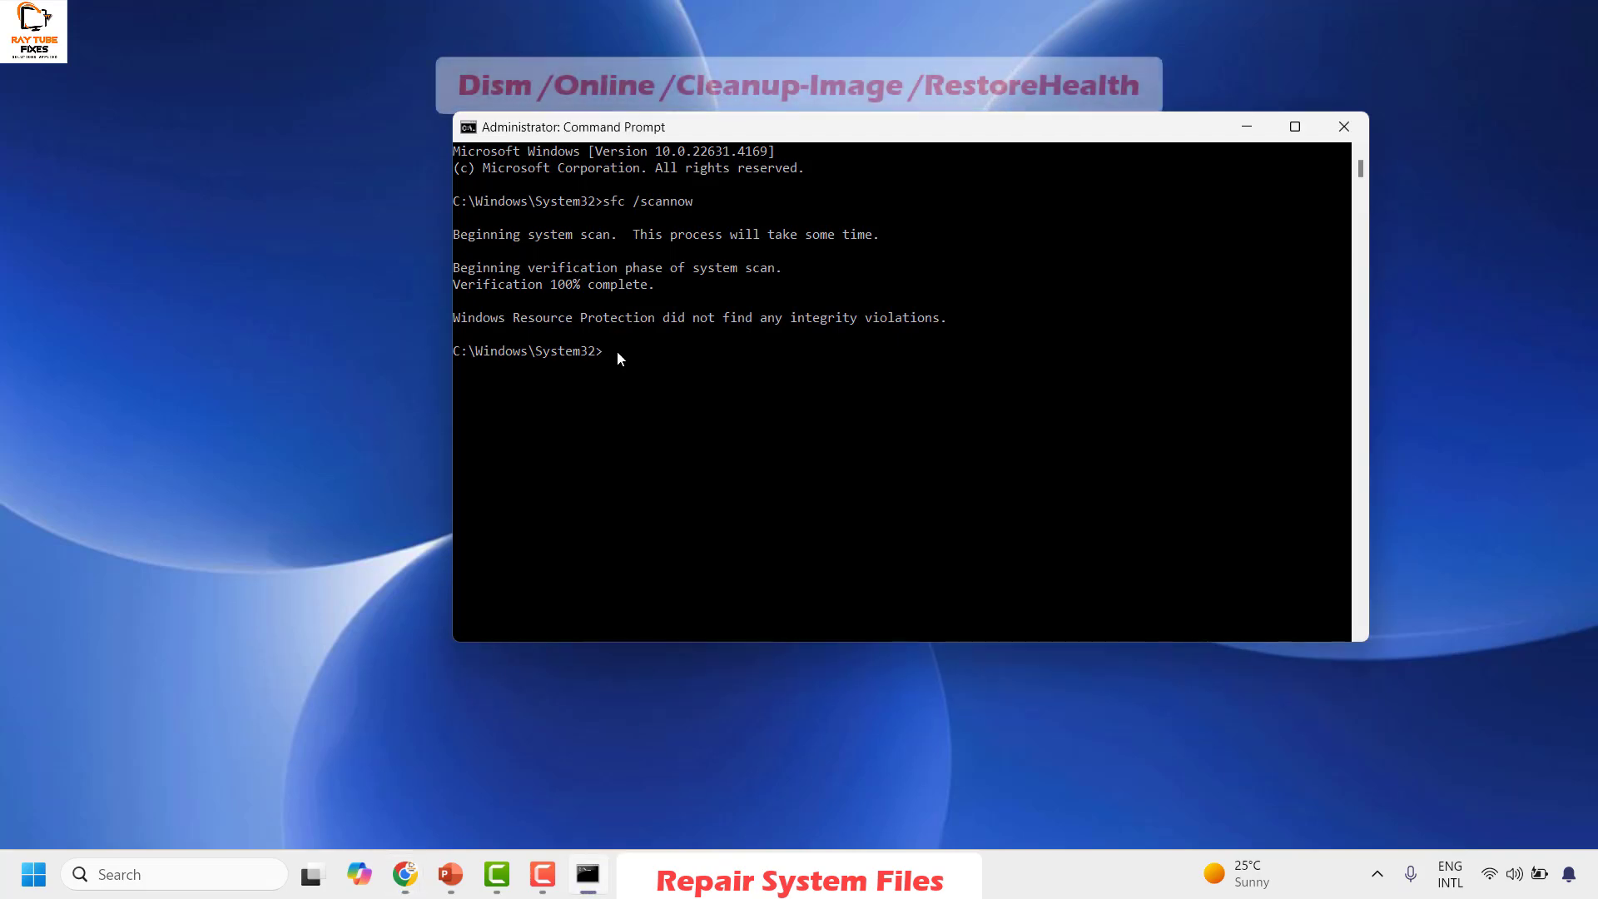
pyautogui.write('Dism /Online /Cleanup-Image /RestoreHealth')
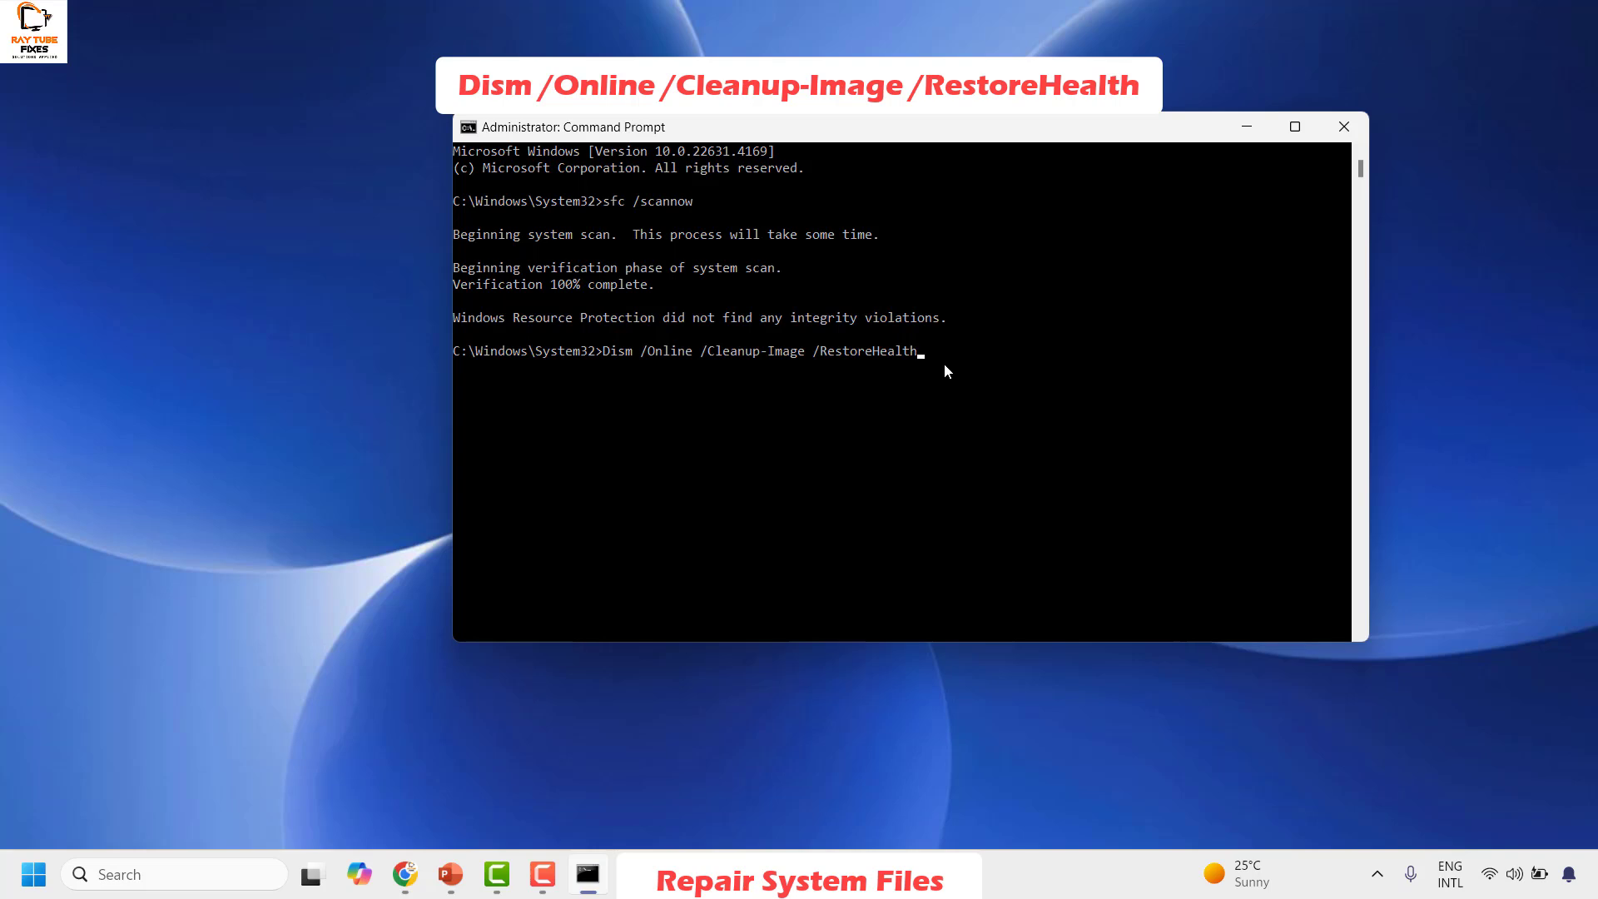
pyautogui.press('Return')
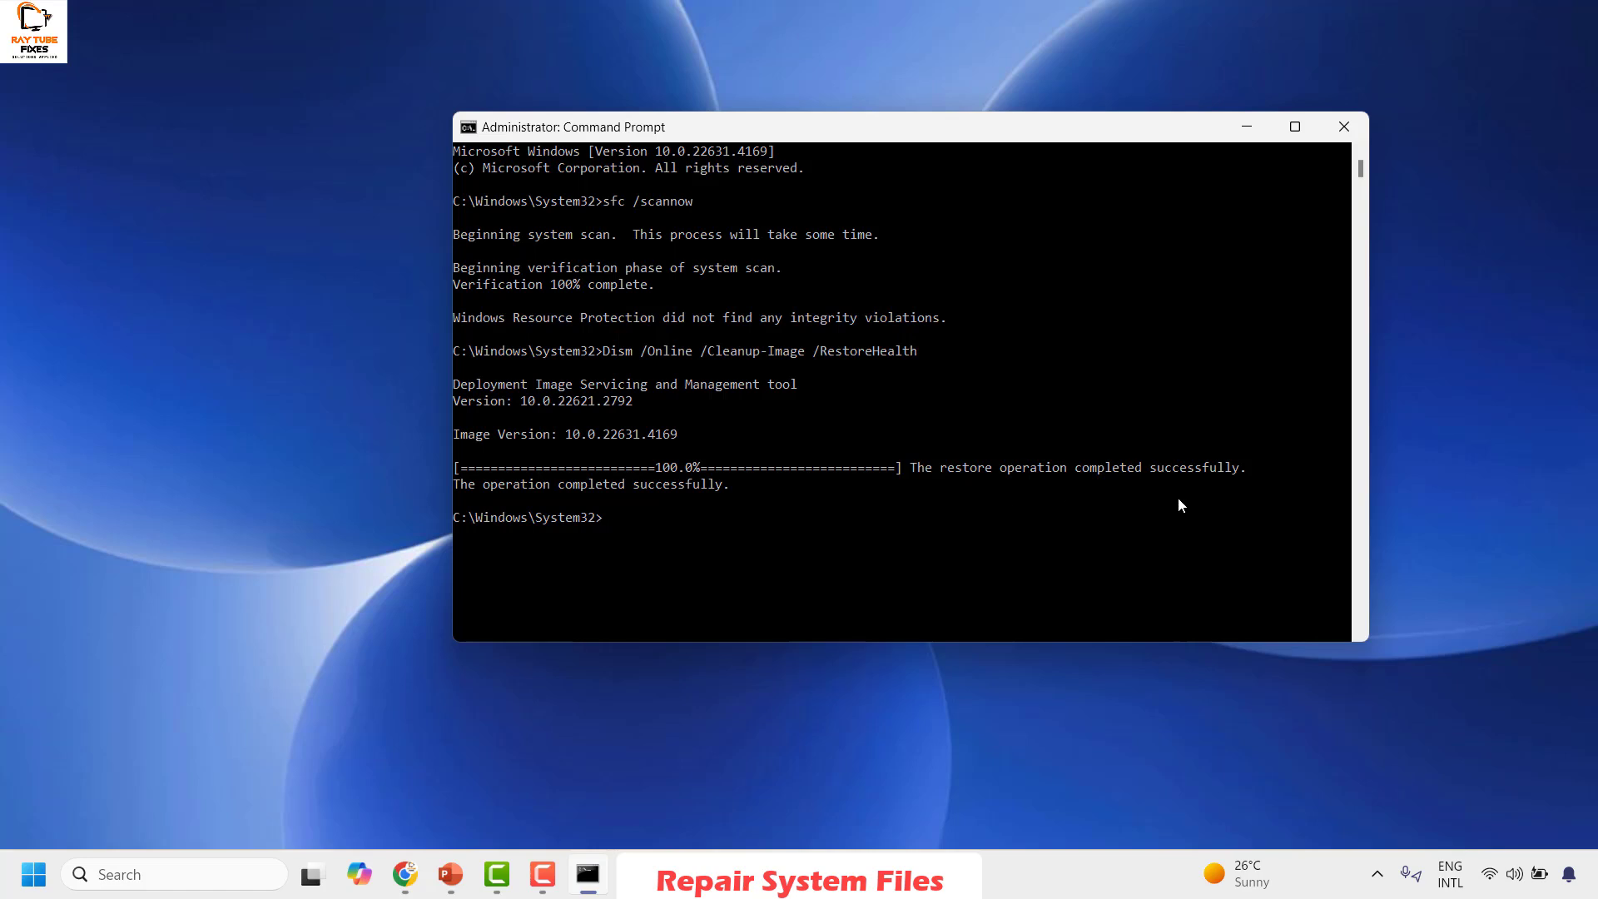
pyautogui.click(1347, 126)
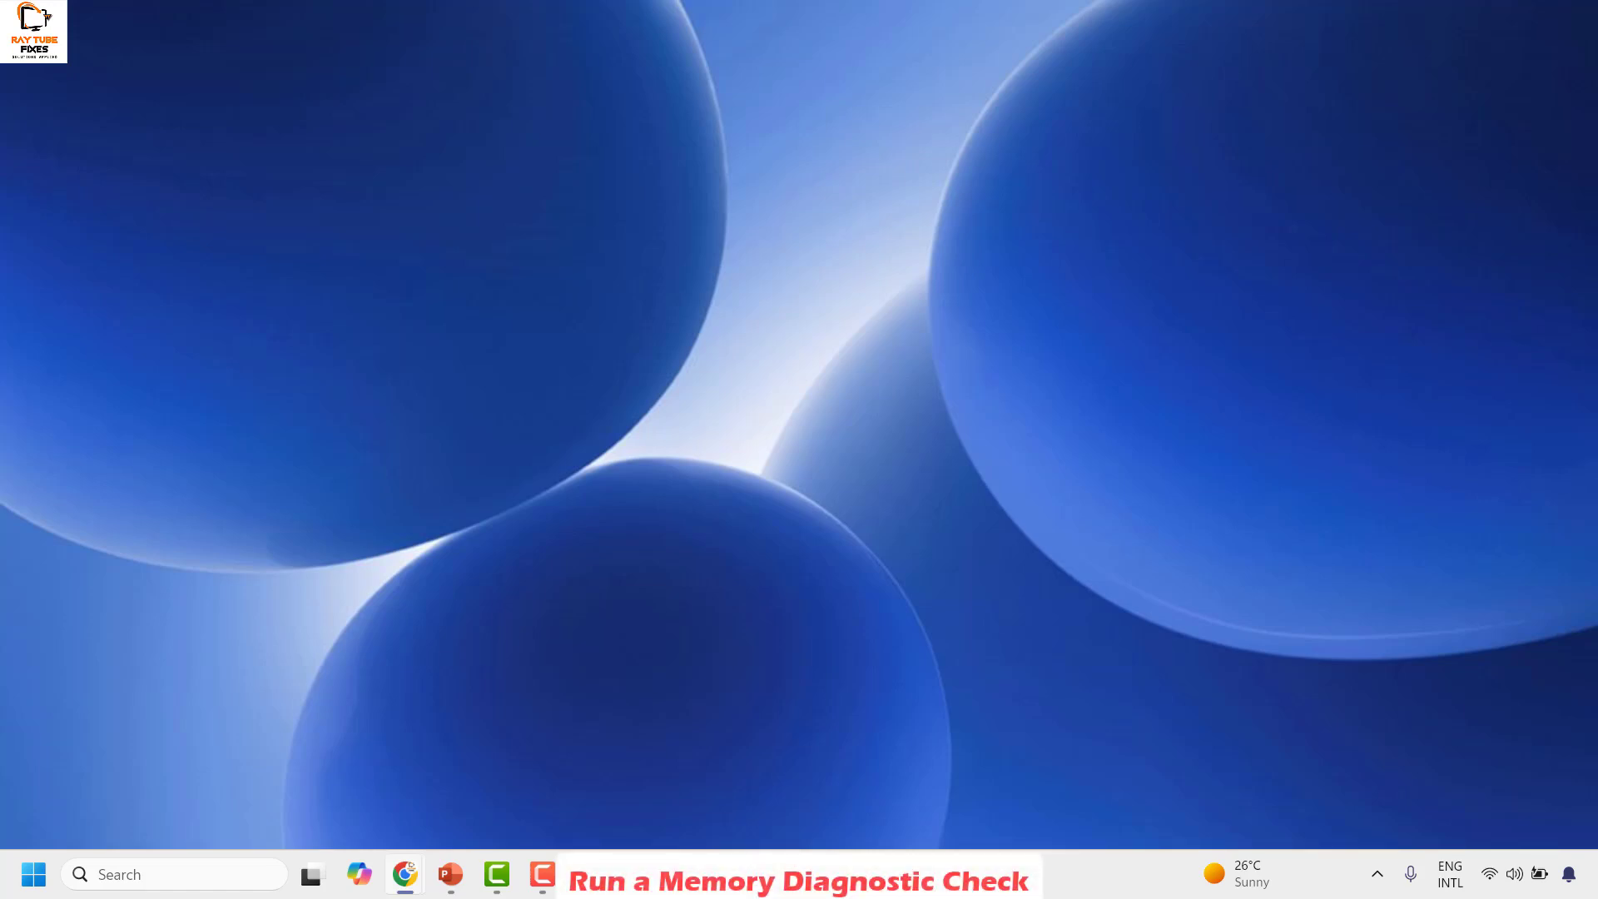
# Step: Launch Windows Memory Diagnostic with mdsched.exe and choose to restart now and check for problems
pyautogui.rightClick(33, 874)
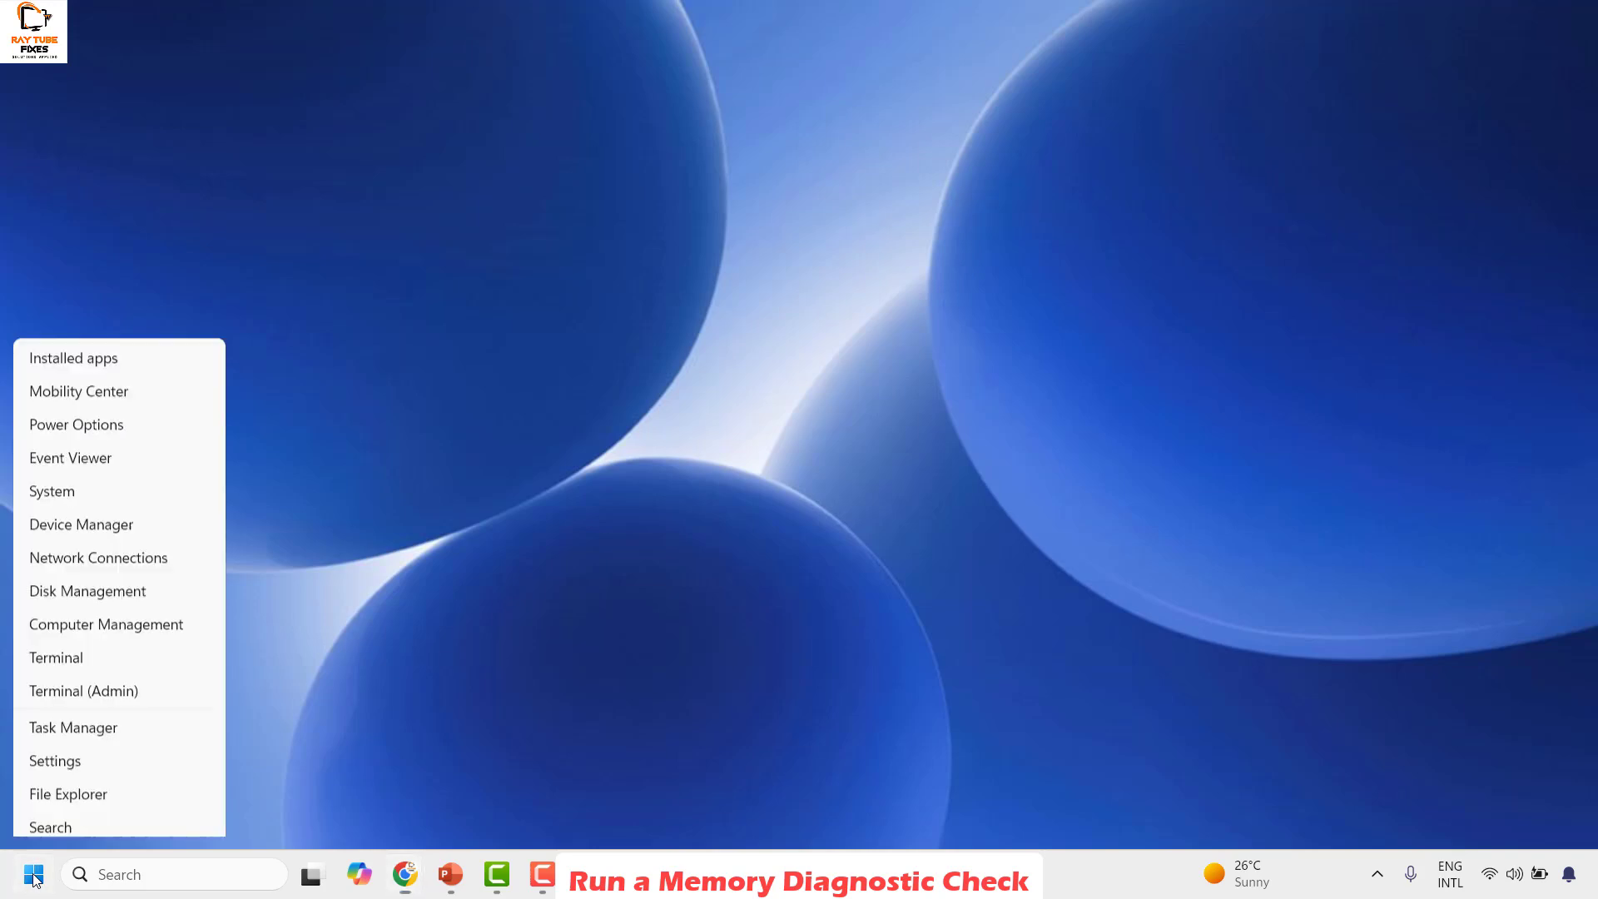
pyautogui.click(53, 743)
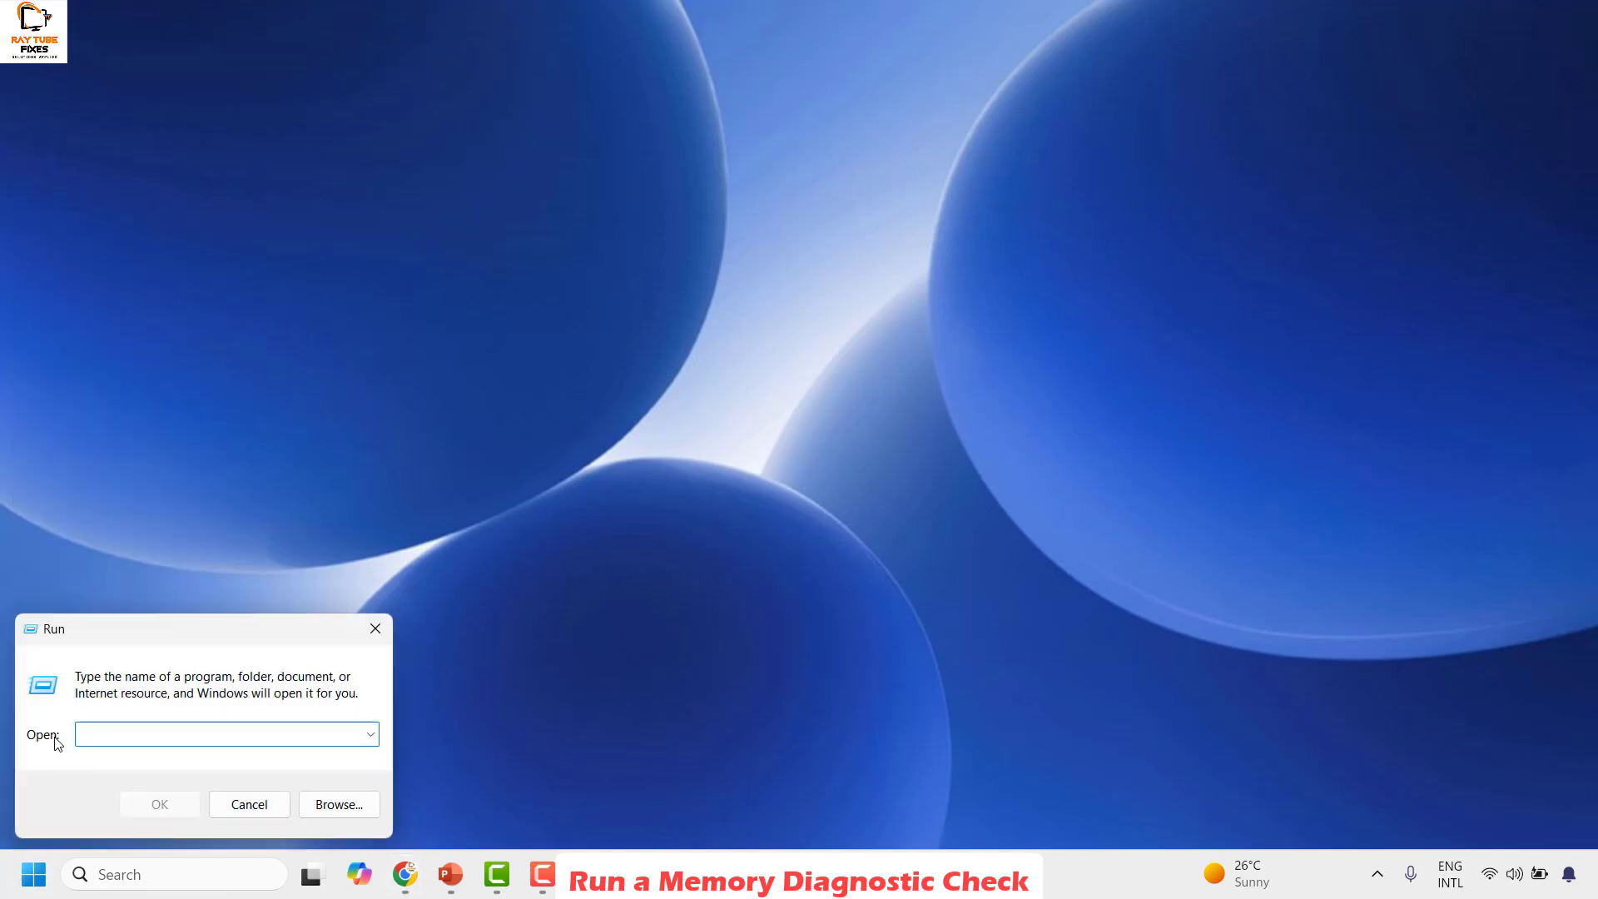
pyautogui.write('mdsched.exe')
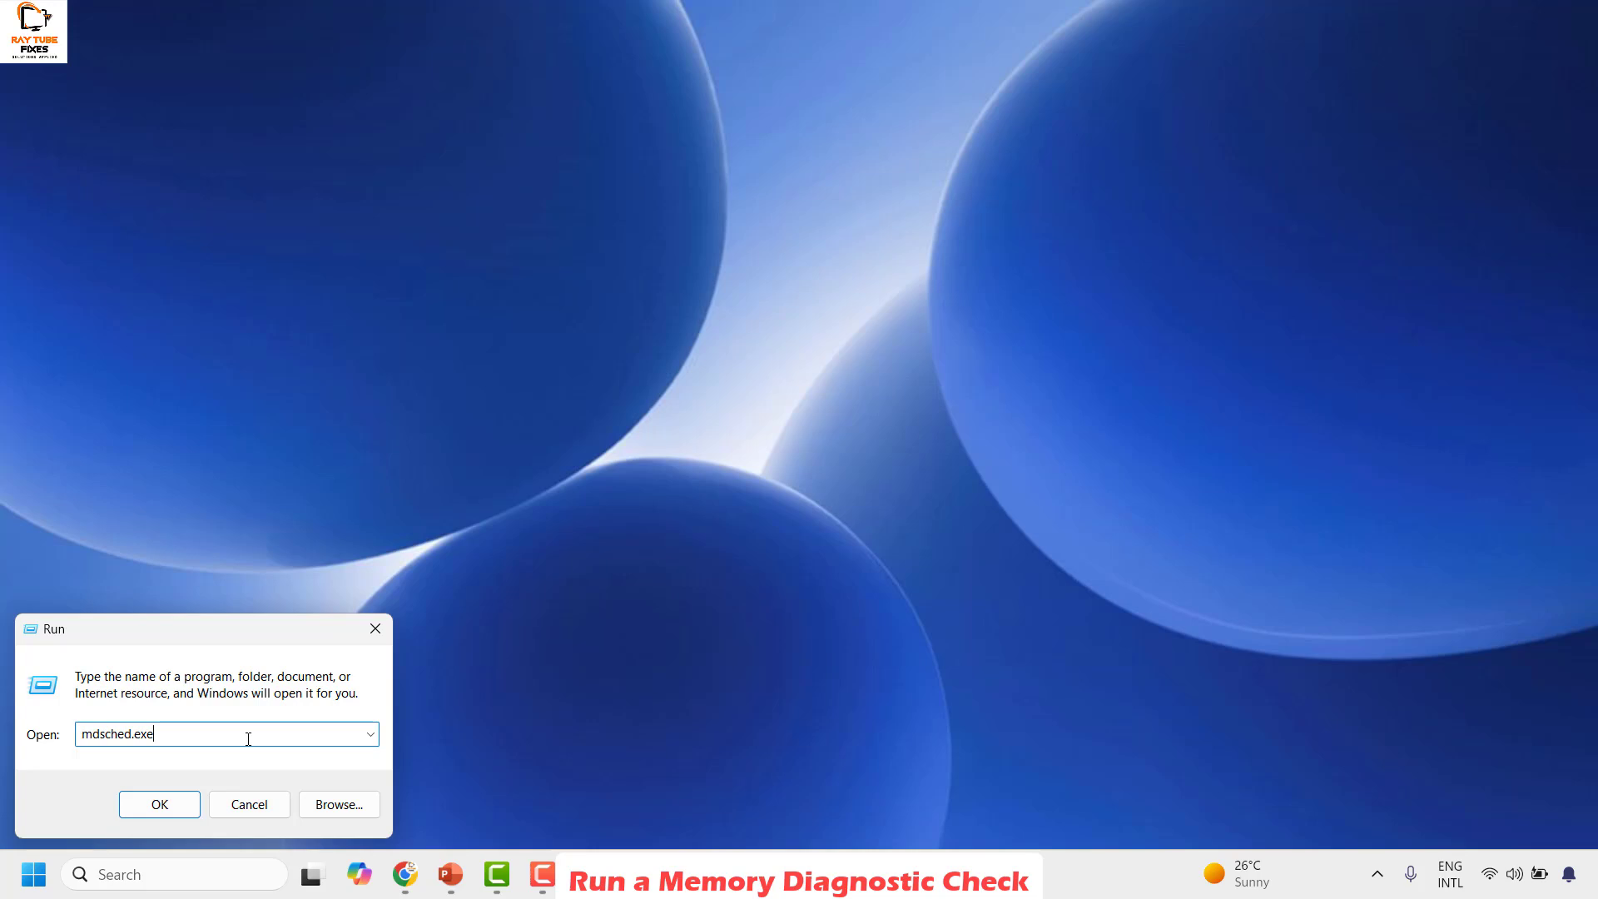
pyautogui.press('Return')
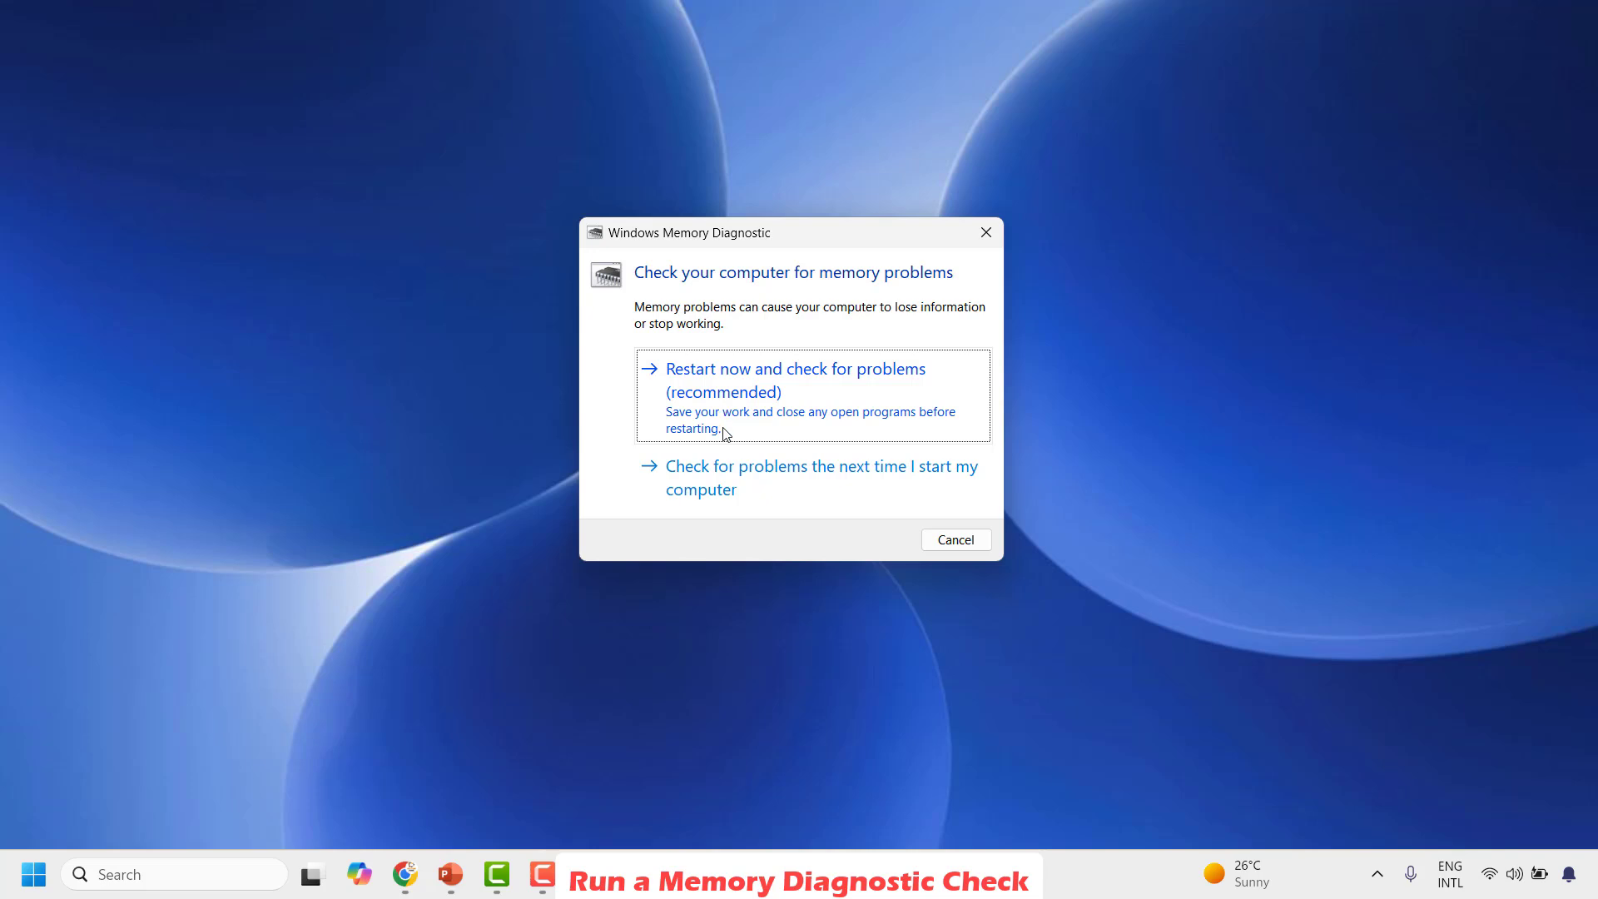
pyautogui.click(731, 403)
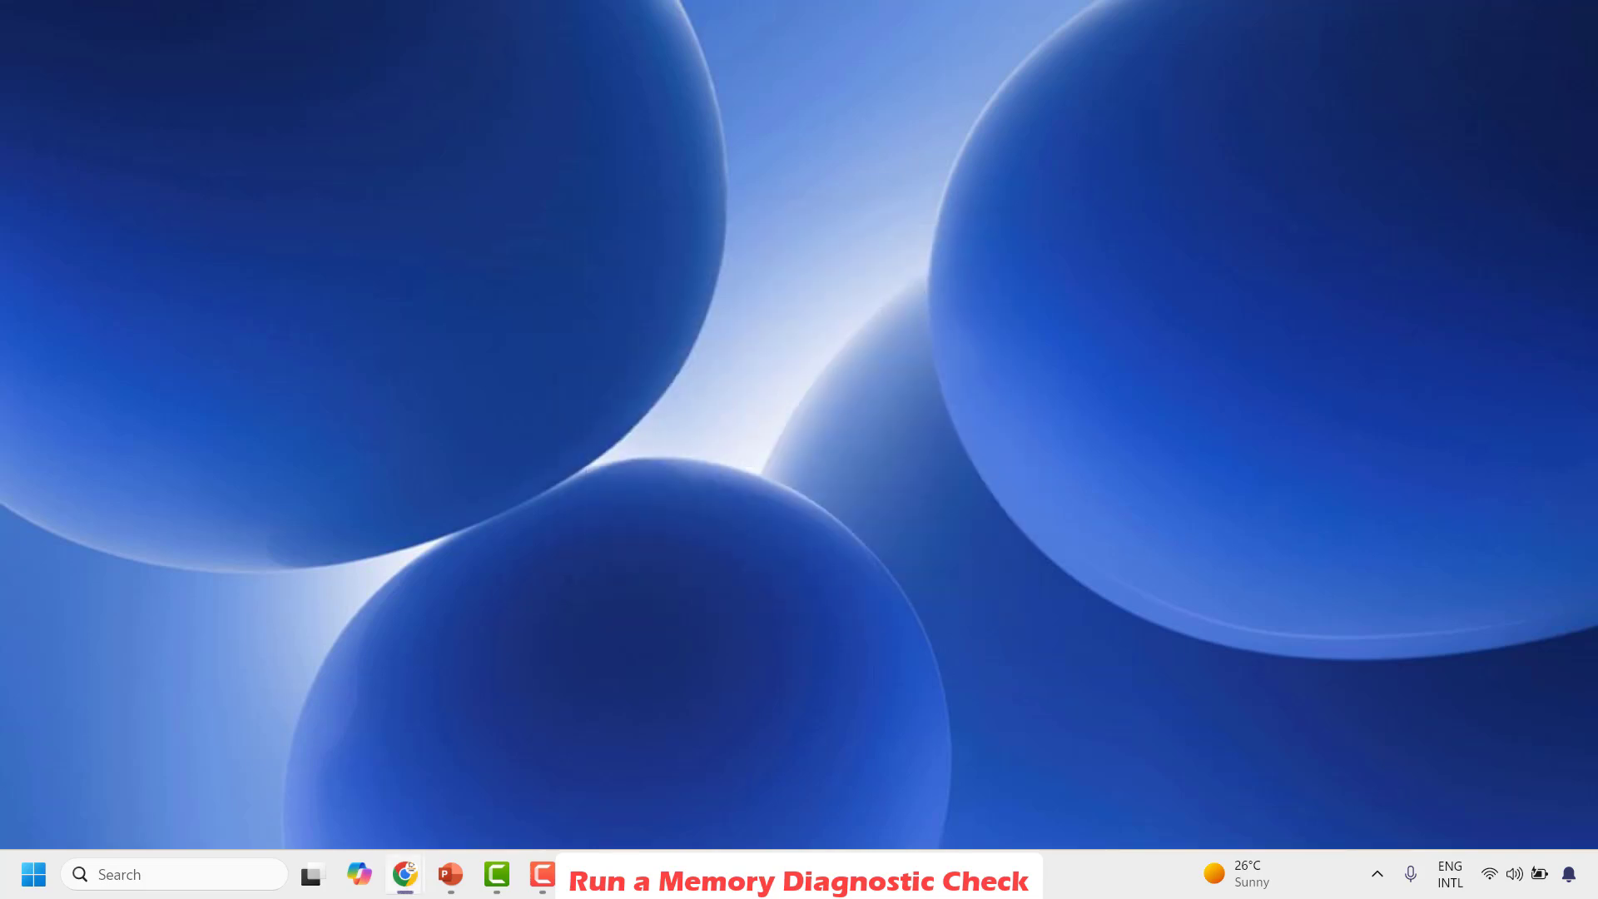
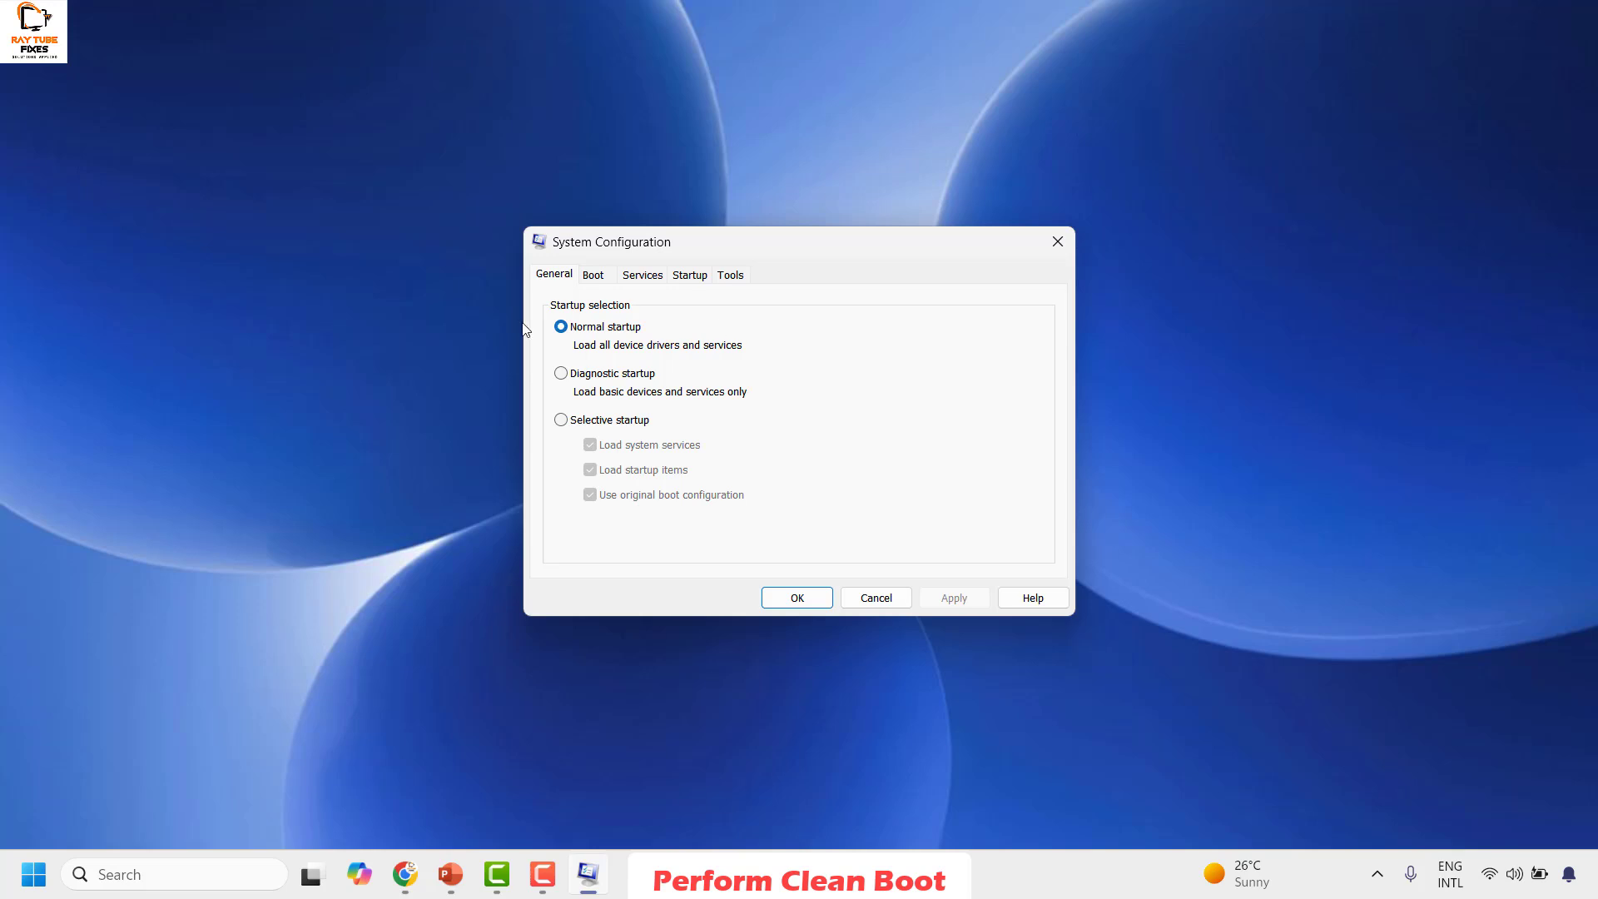
# Step: Choose Selective startup in System Configuration and hide all Microsoft services in the list of services
pyautogui.click(561, 421)
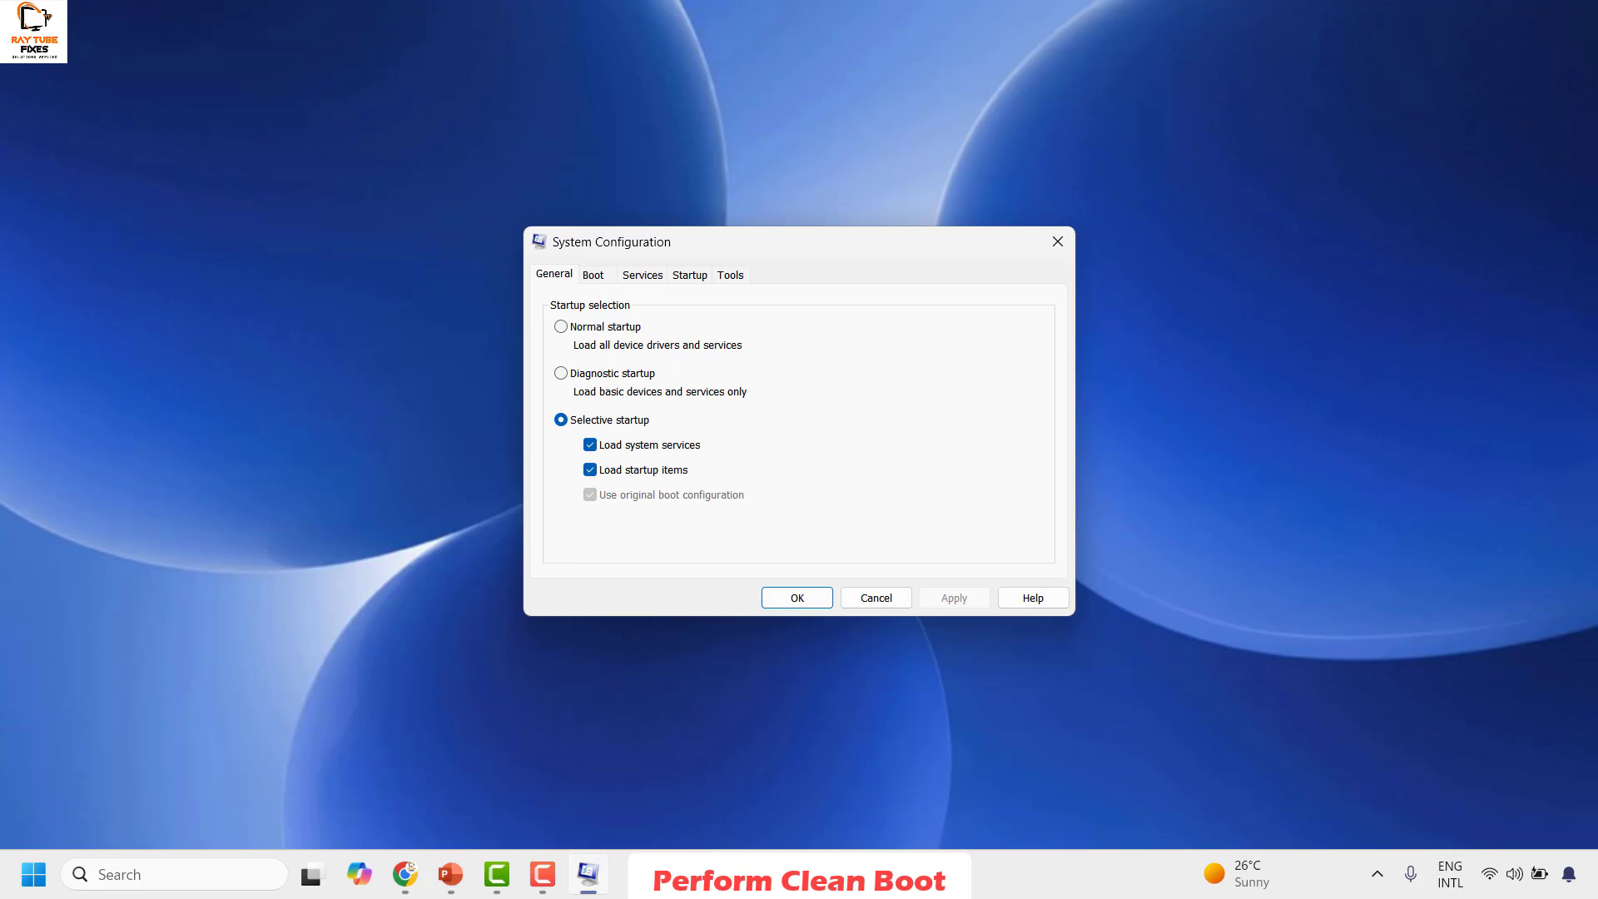
pyautogui.click(643, 275)
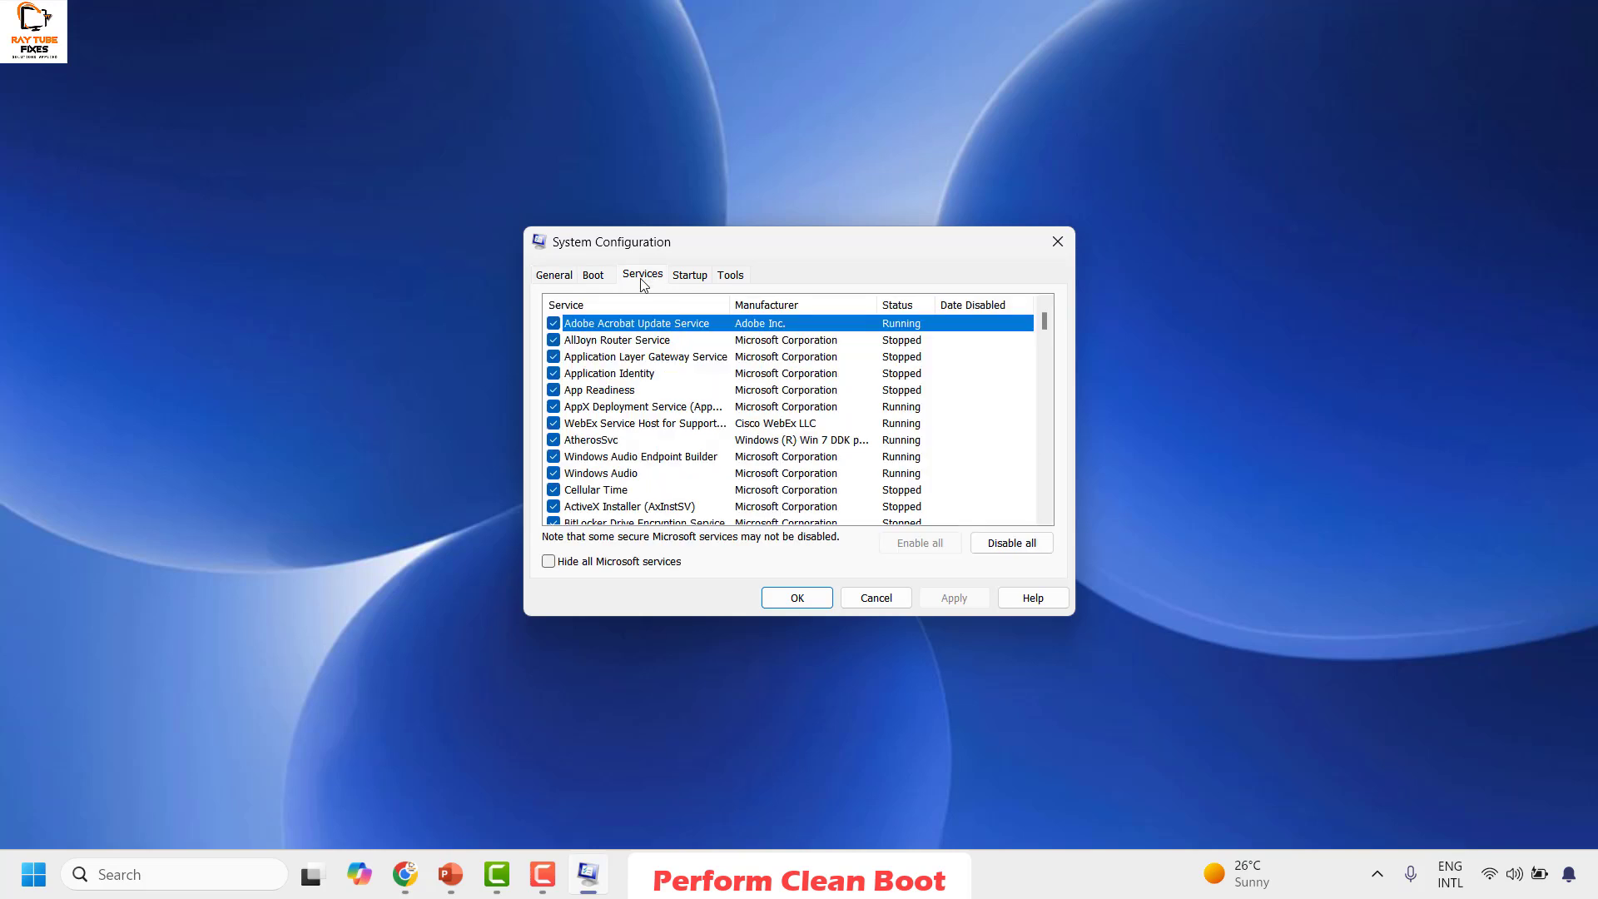
pyautogui.click(577, 564)
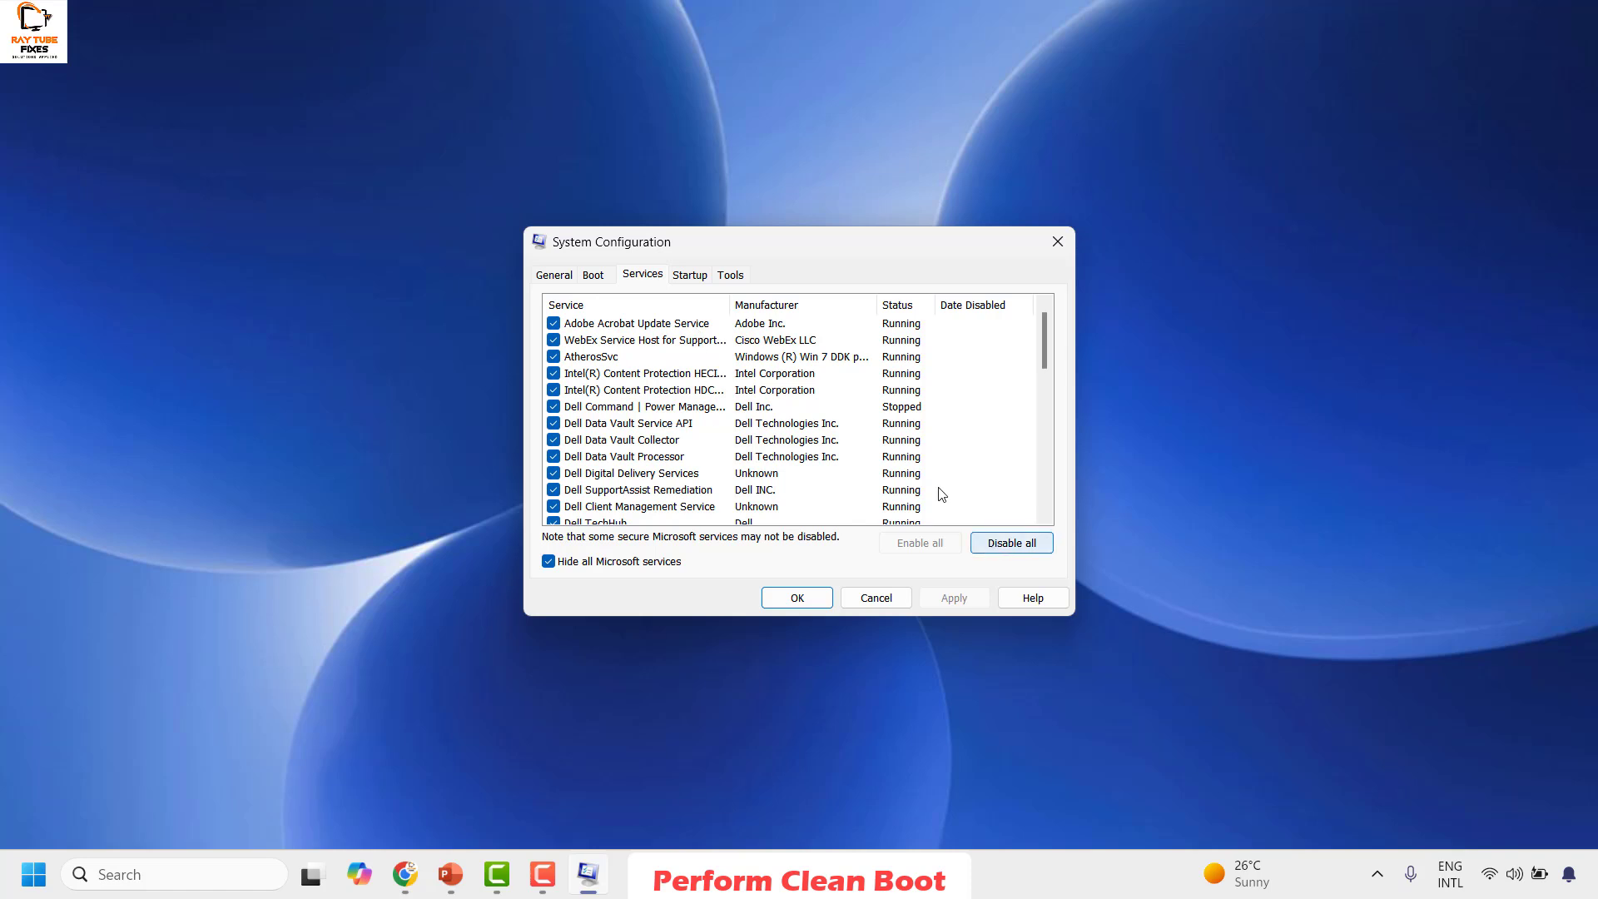
# Step: Review the startup apps in Task Manager, including WavesSvc64.exe, and close both Task Manager and System Configuration
pyautogui.click(690, 275)
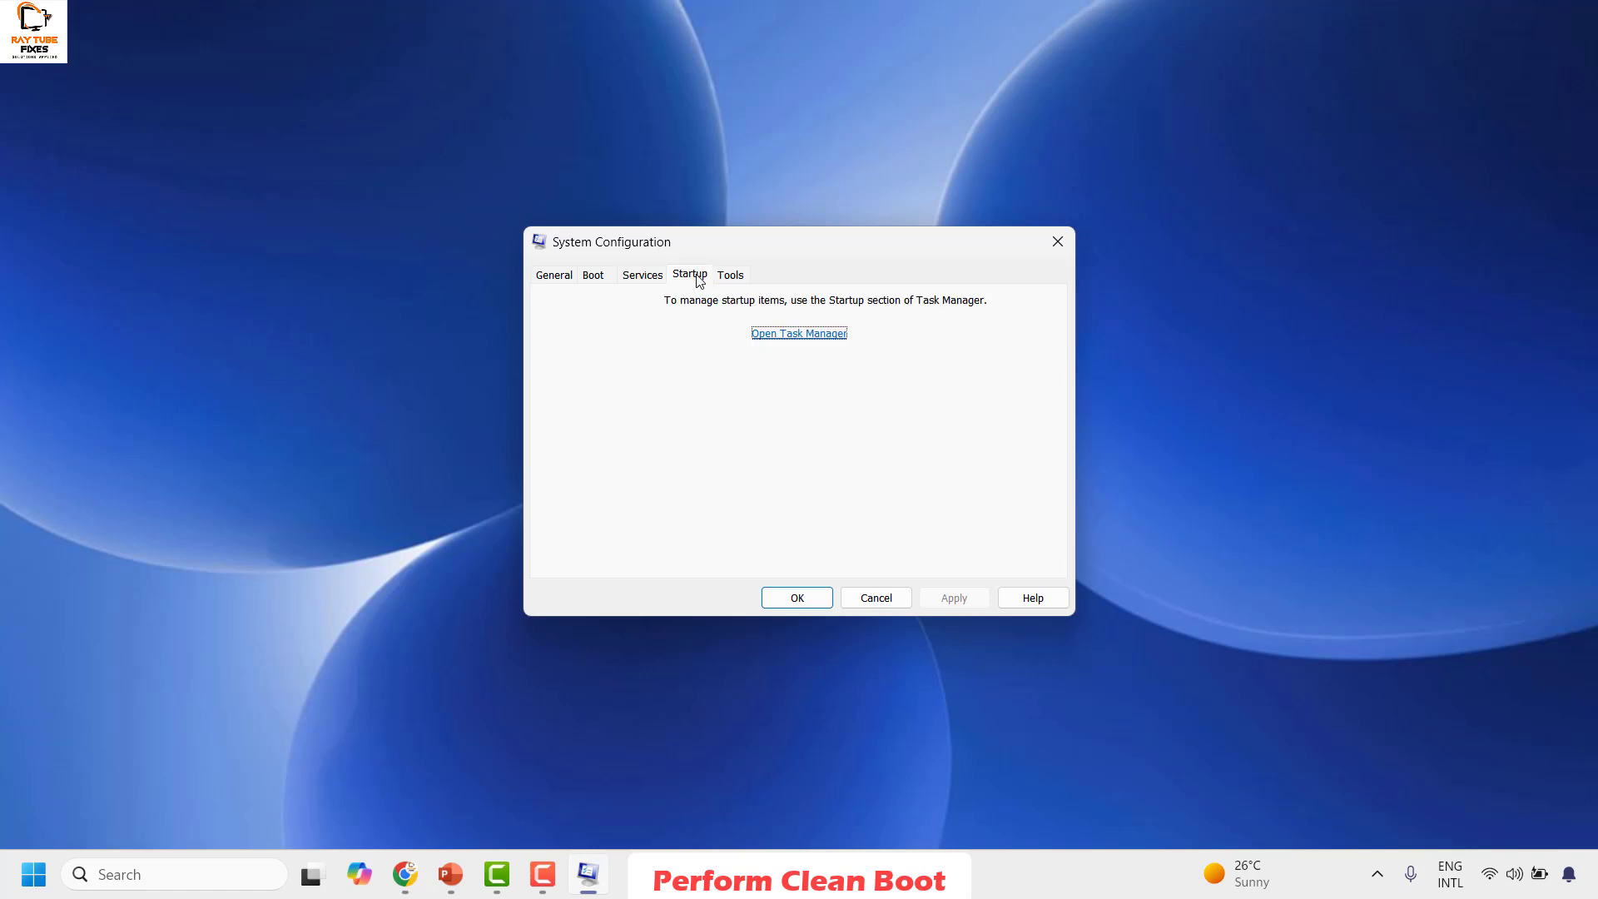
pyautogui.click(816, 341)
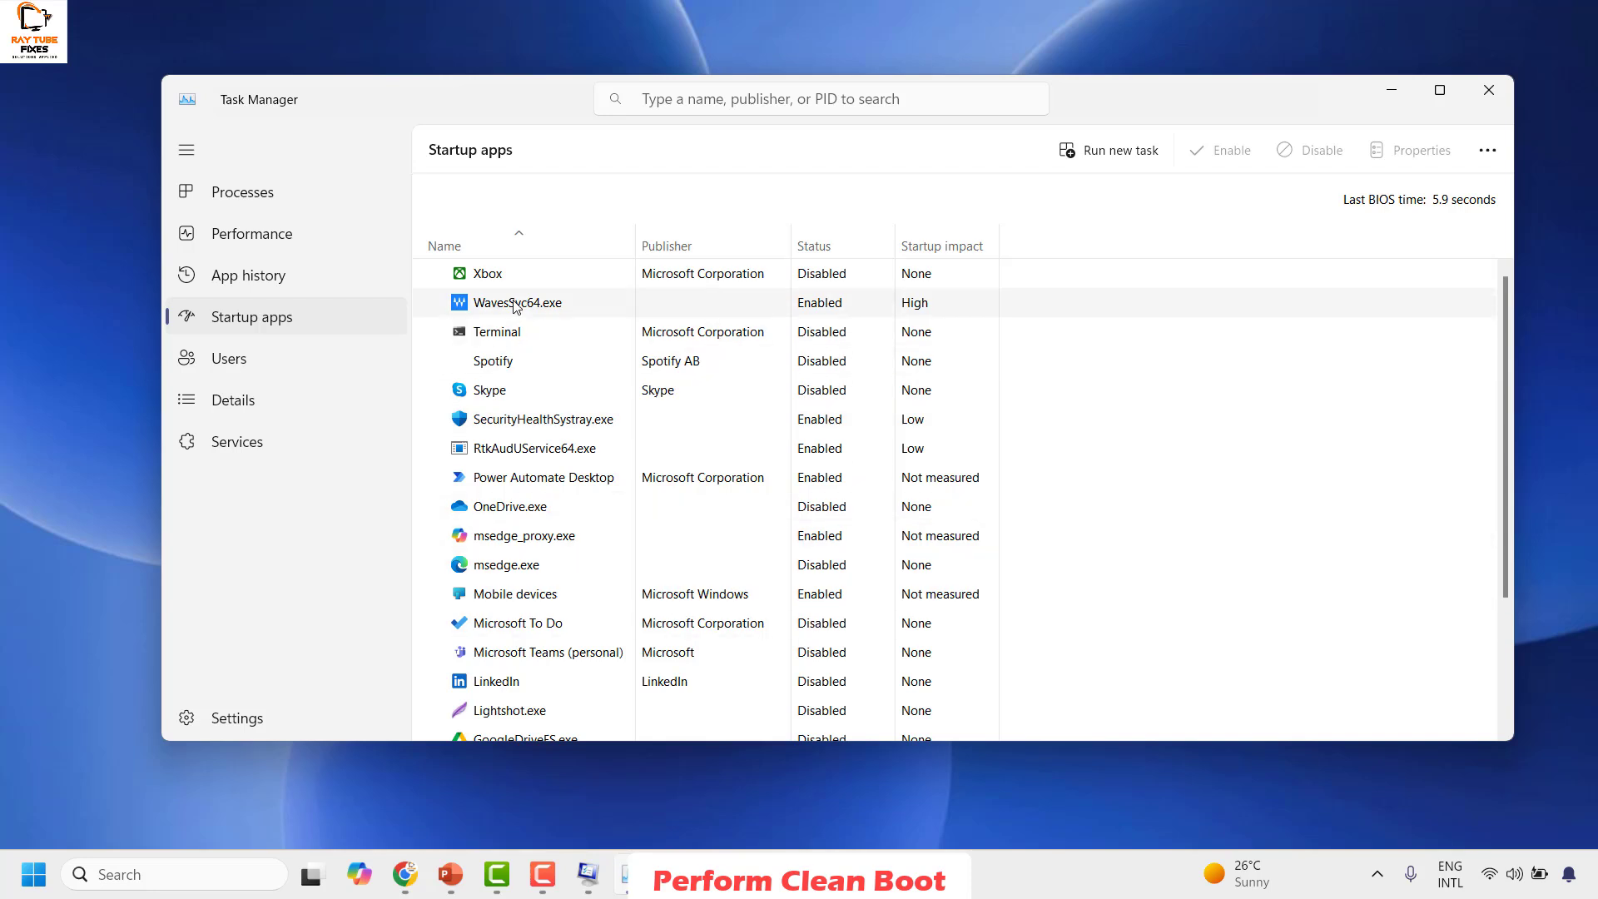
pyautogui.click(826, 307)
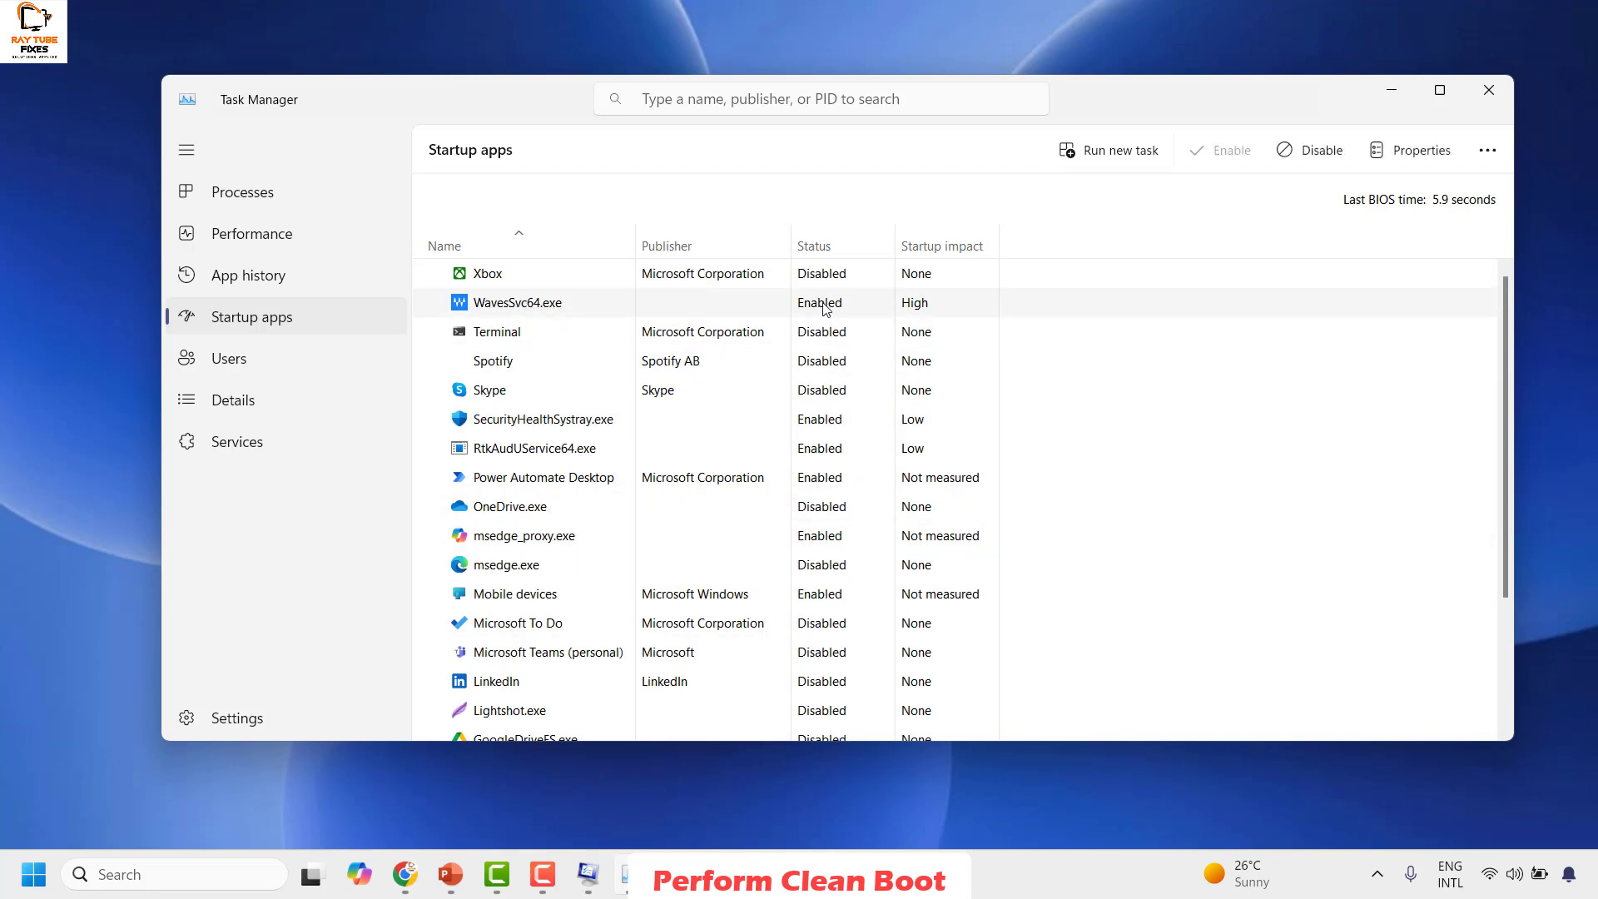
pyautogui.scroll(-2, 760, 535)
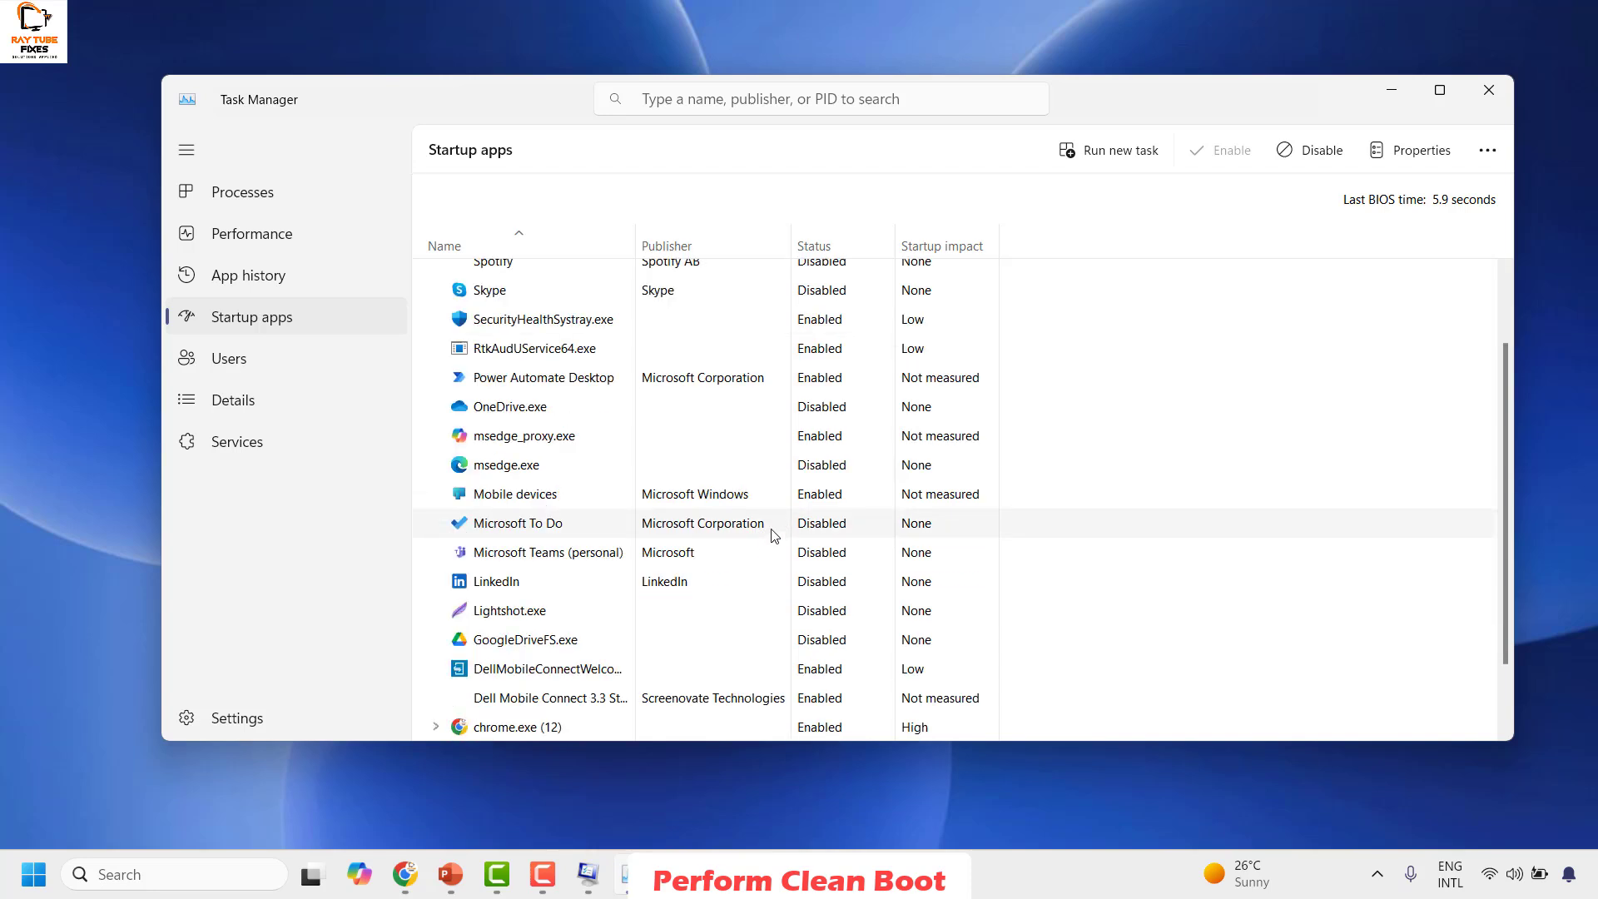
pyautogui.scroll(-2, 562, 583)
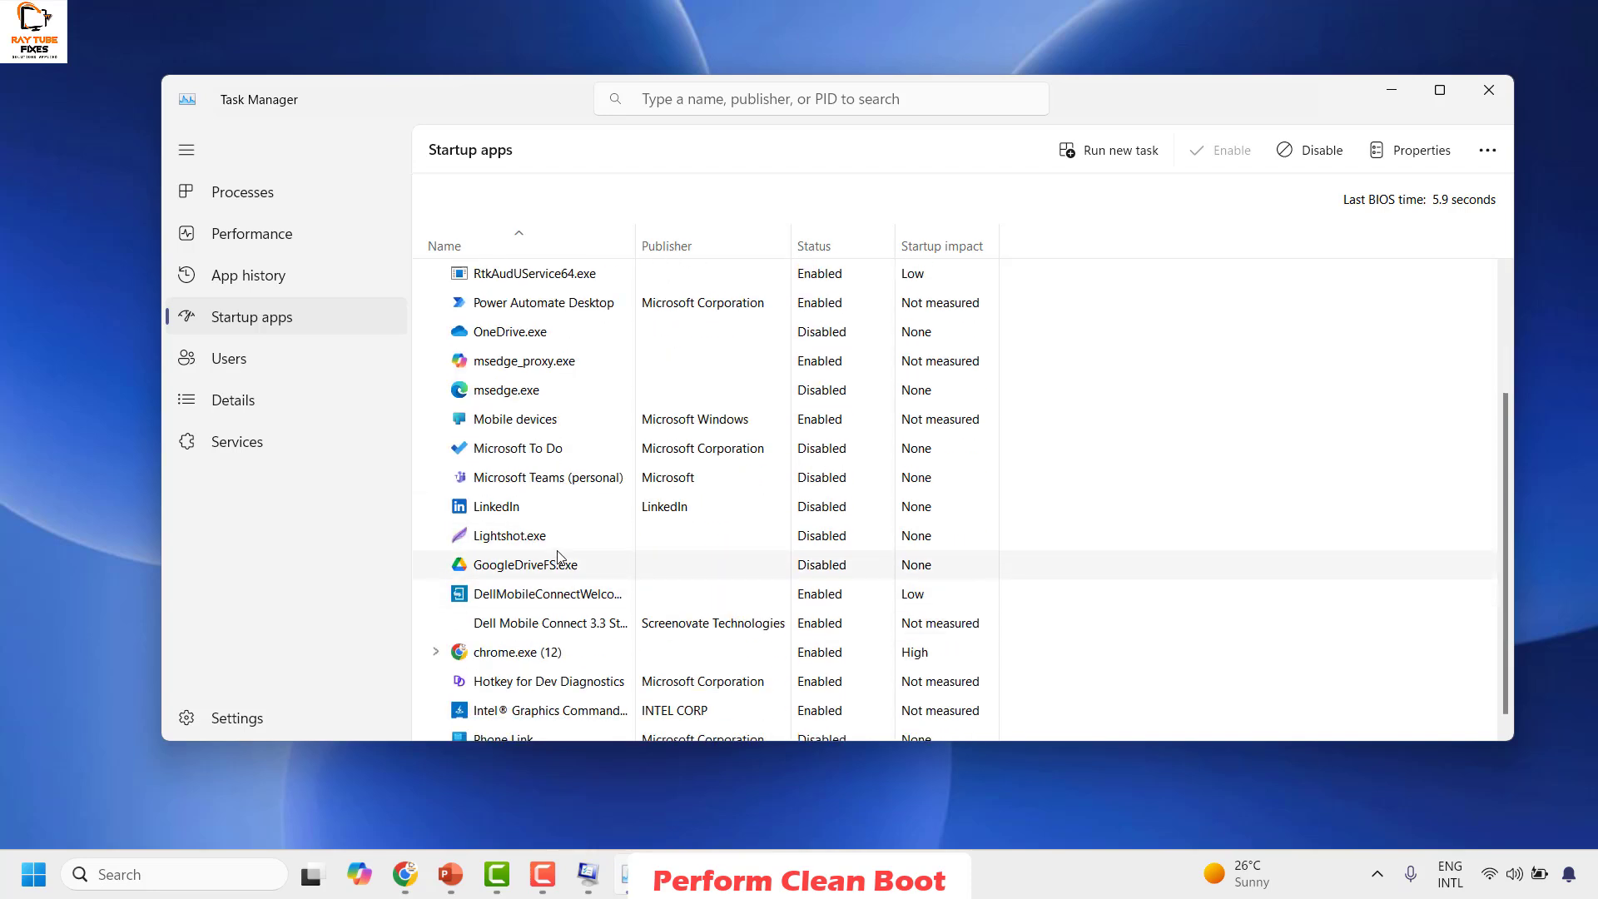
pyautogui.click(1489, 89)
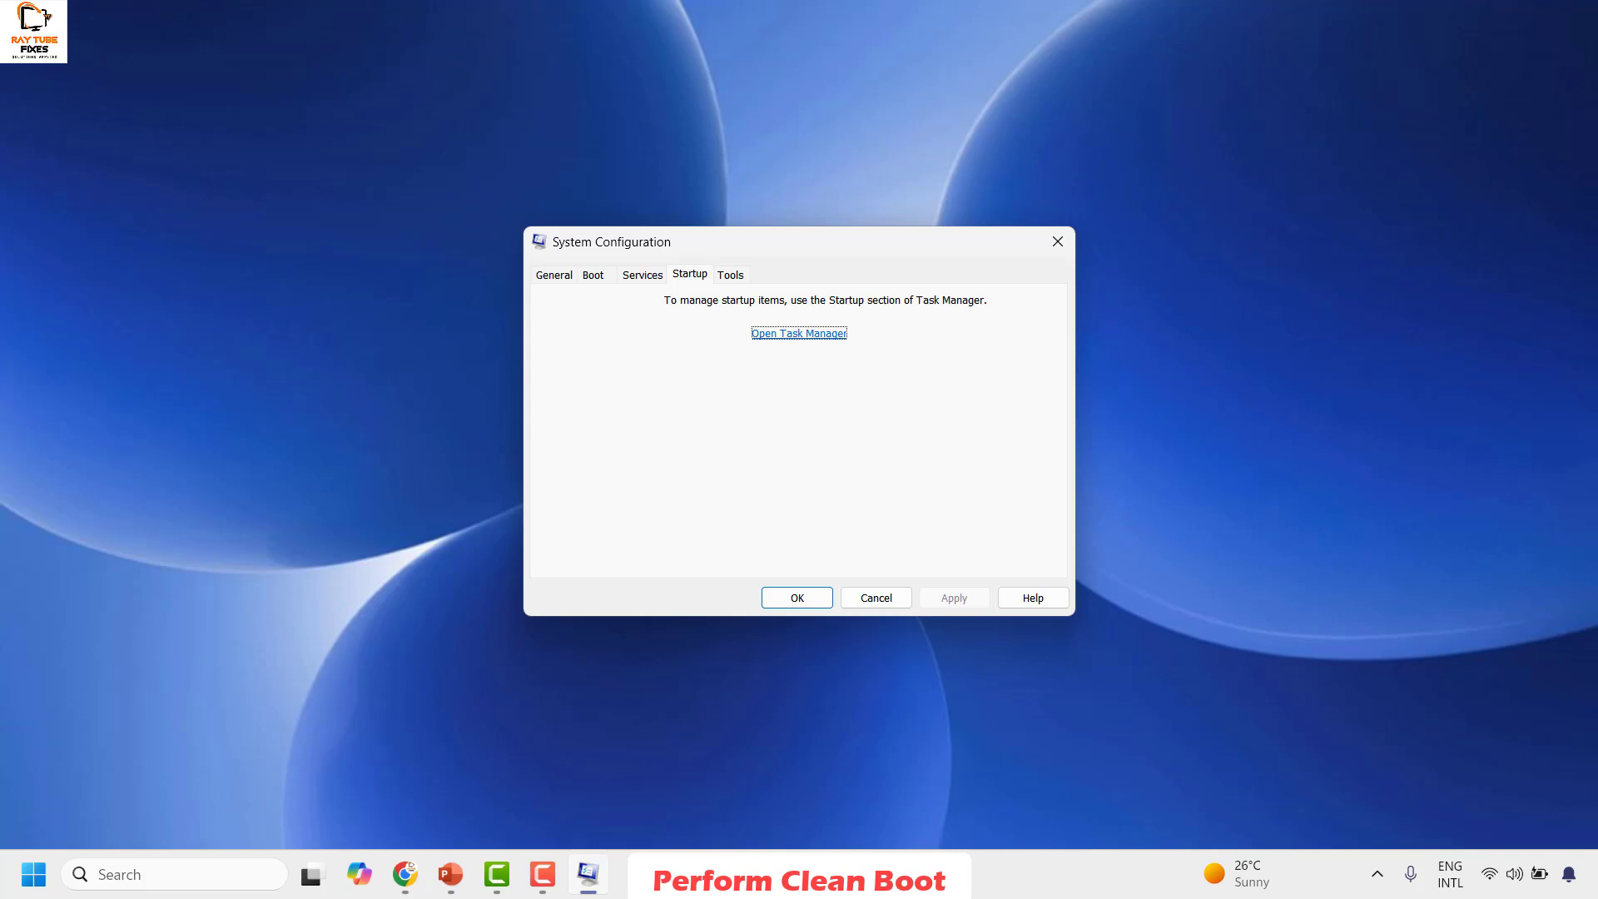
pyautogui.click(1058, 241)
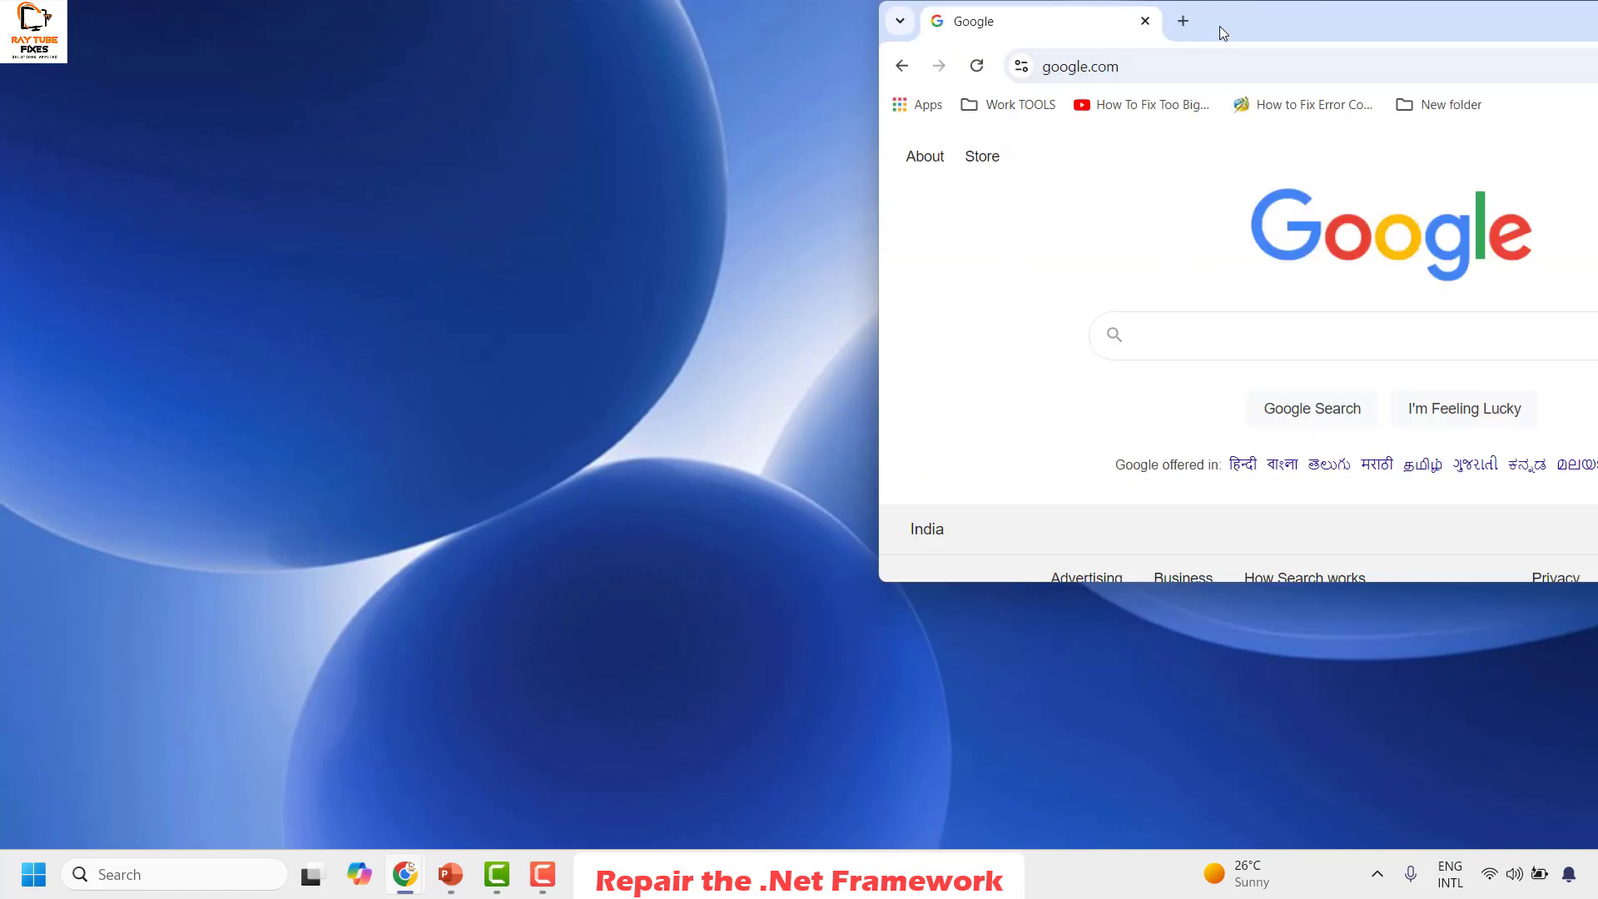
# Step: Maximize the Chrome window and search Google for ".net repair tool"
pyautogui.doubleClick(1223, 25)
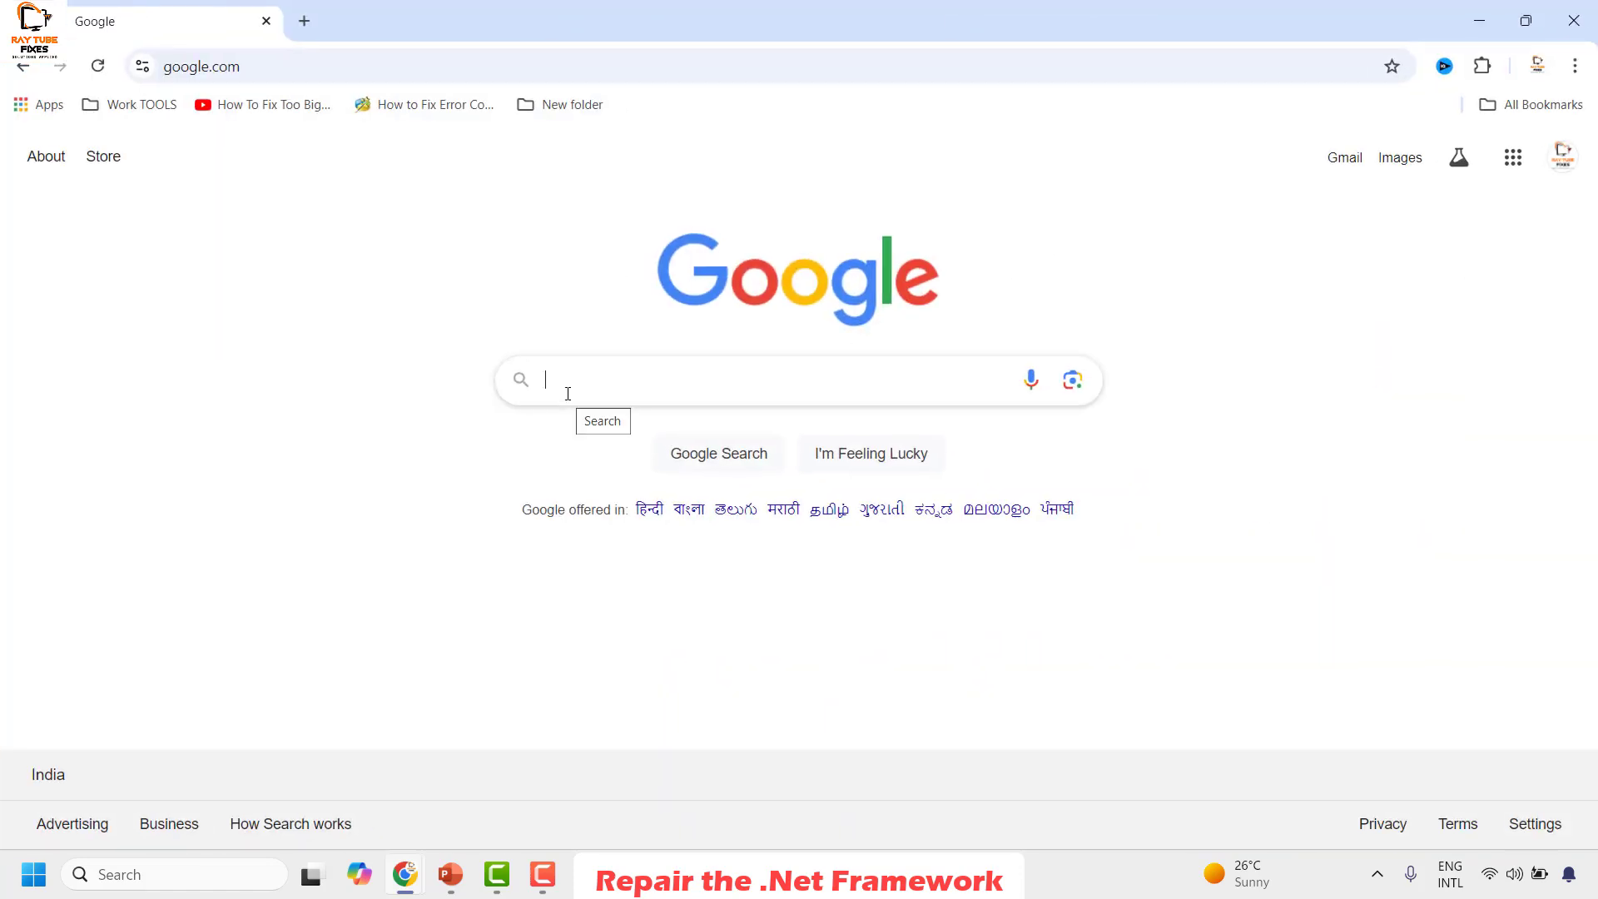
pyautogui.click(567, 394)
pyautogui.write('.net')
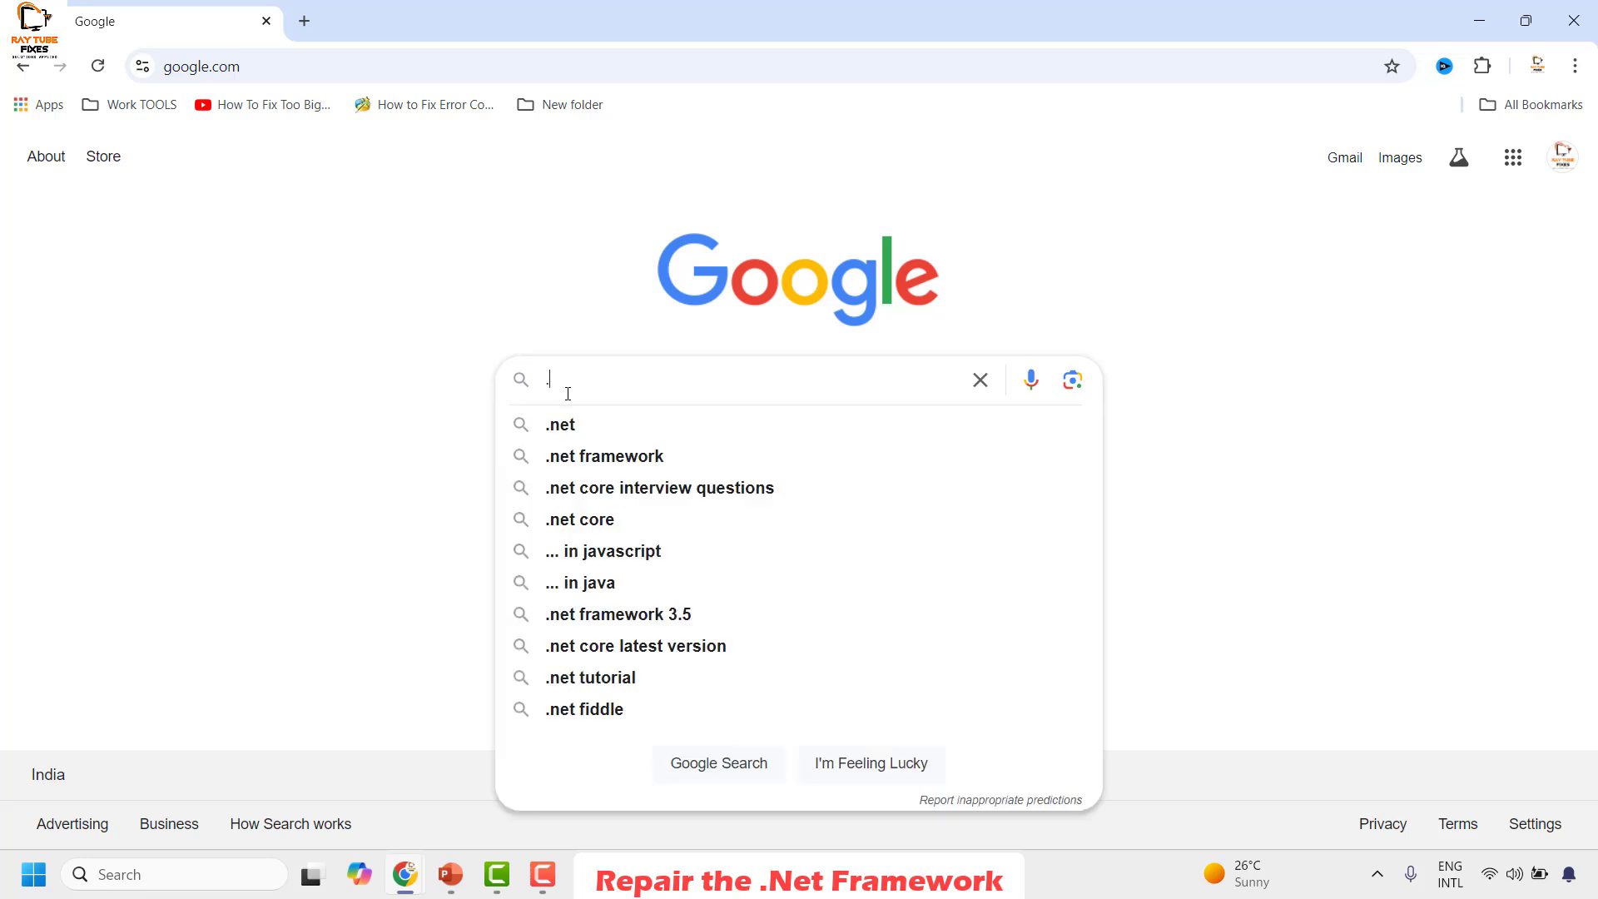
pyautogui.click(583, 426)
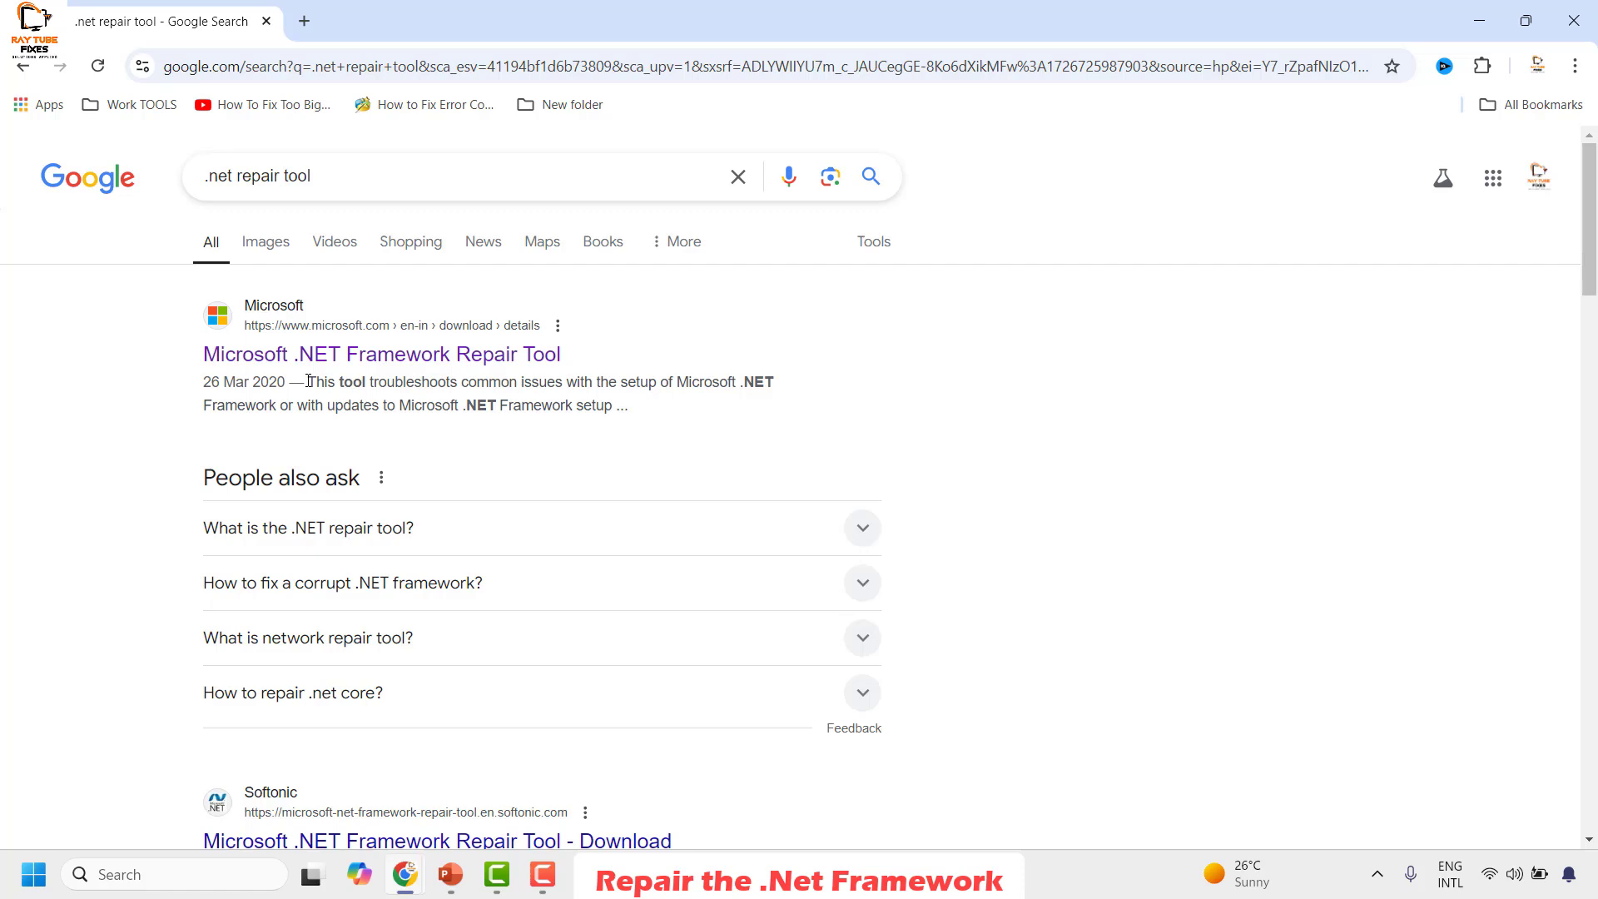
# Step: Download the Microsoft .NET Framework Repair Tool in English from its official Microsoft download page
pyautogui.click(399, 360)
pyautogui.scroll(-2, 485, 422)
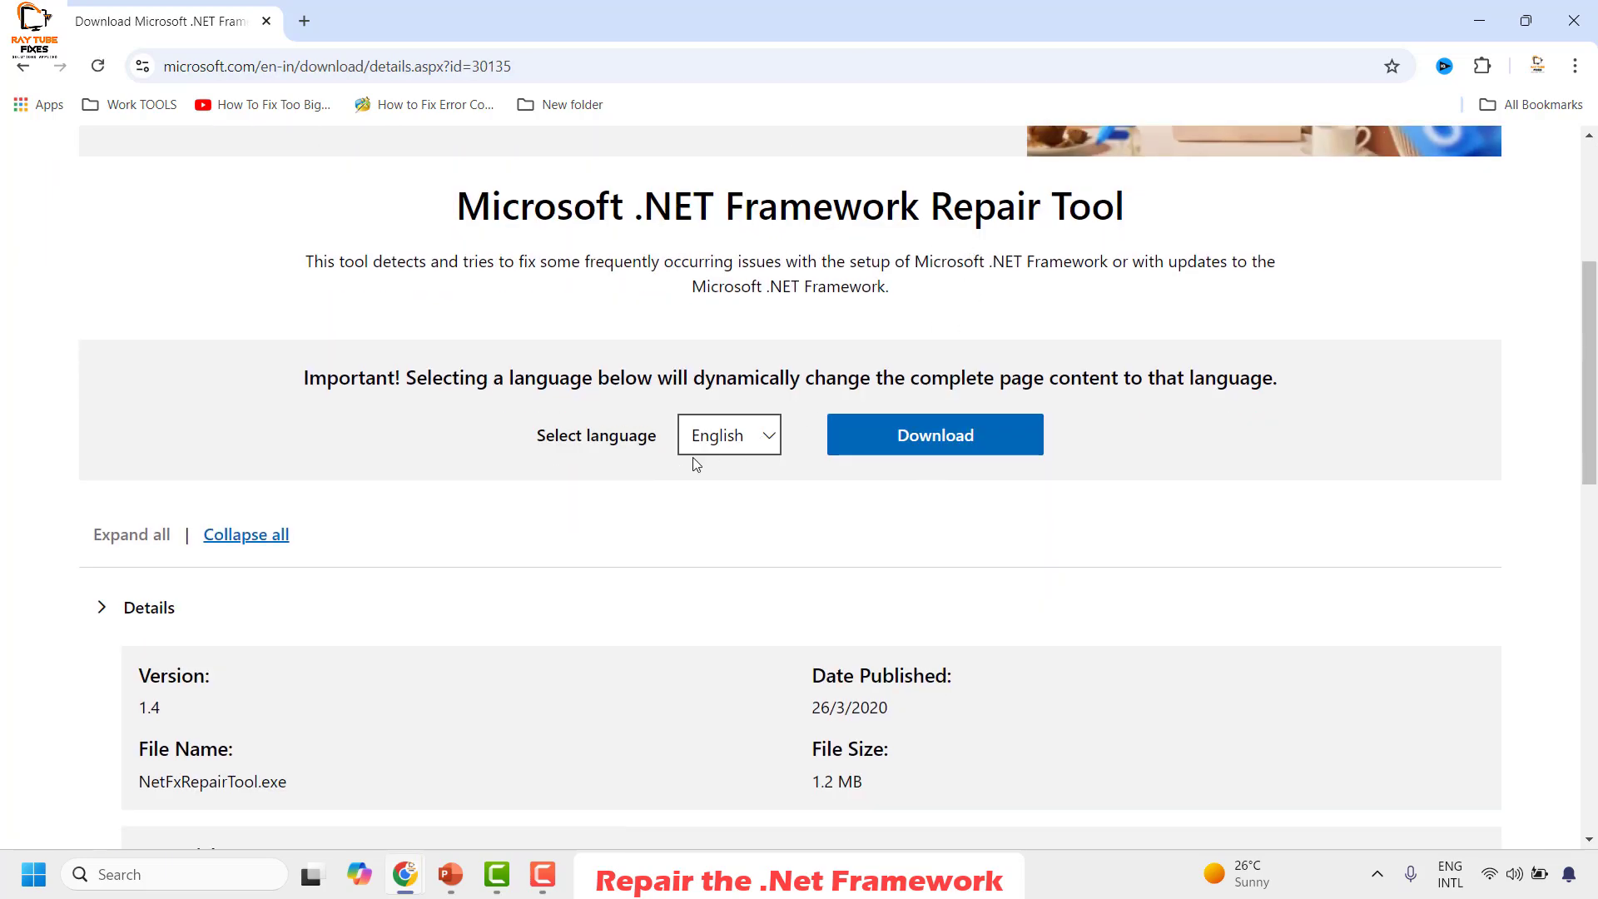
pyautogui.click(930, 438)
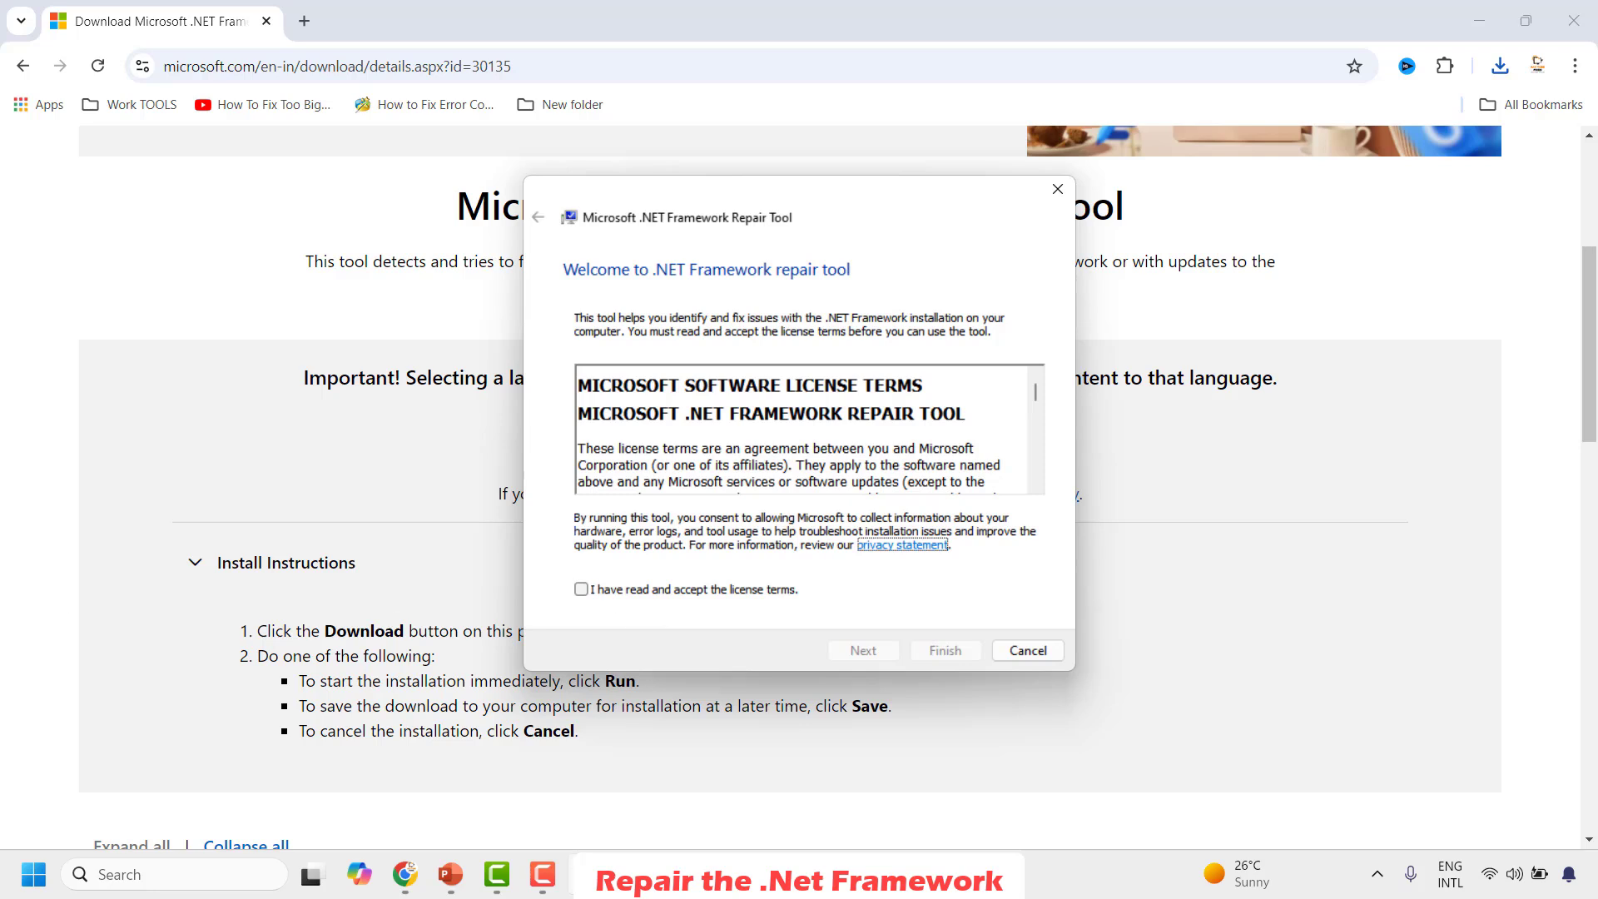
# Step: Accept the repair tool's license terms, apply the recommended Windows Installer service changes, and close the tool
pyautogui.click(649, 593)
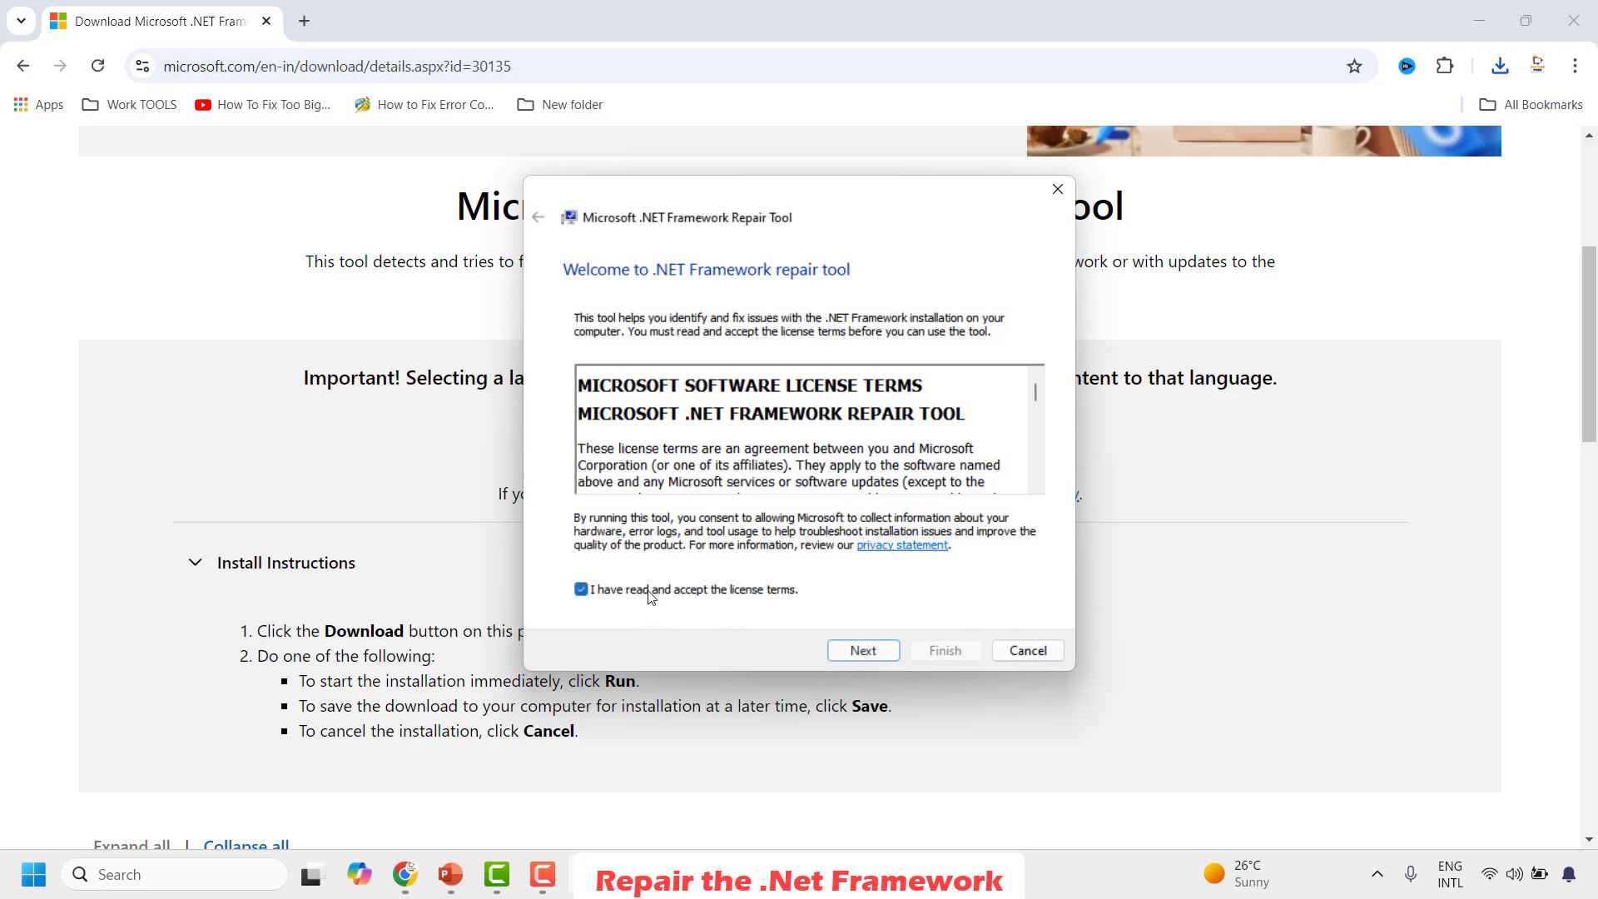
pyautogui.click(870, 656)
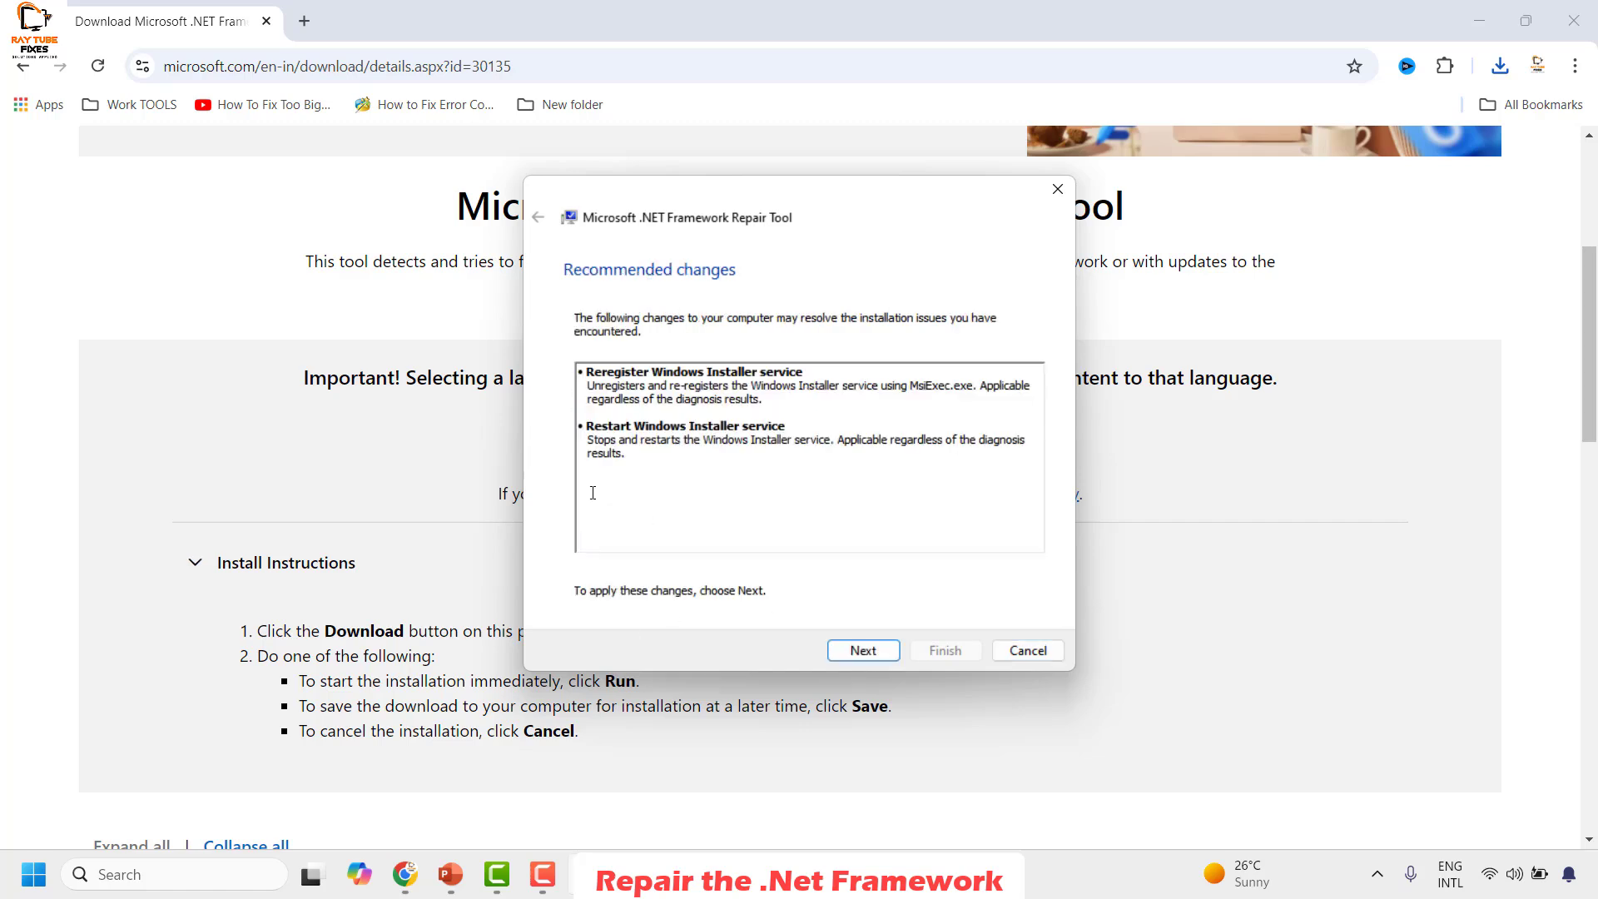
pyautogui.click(864, 652)
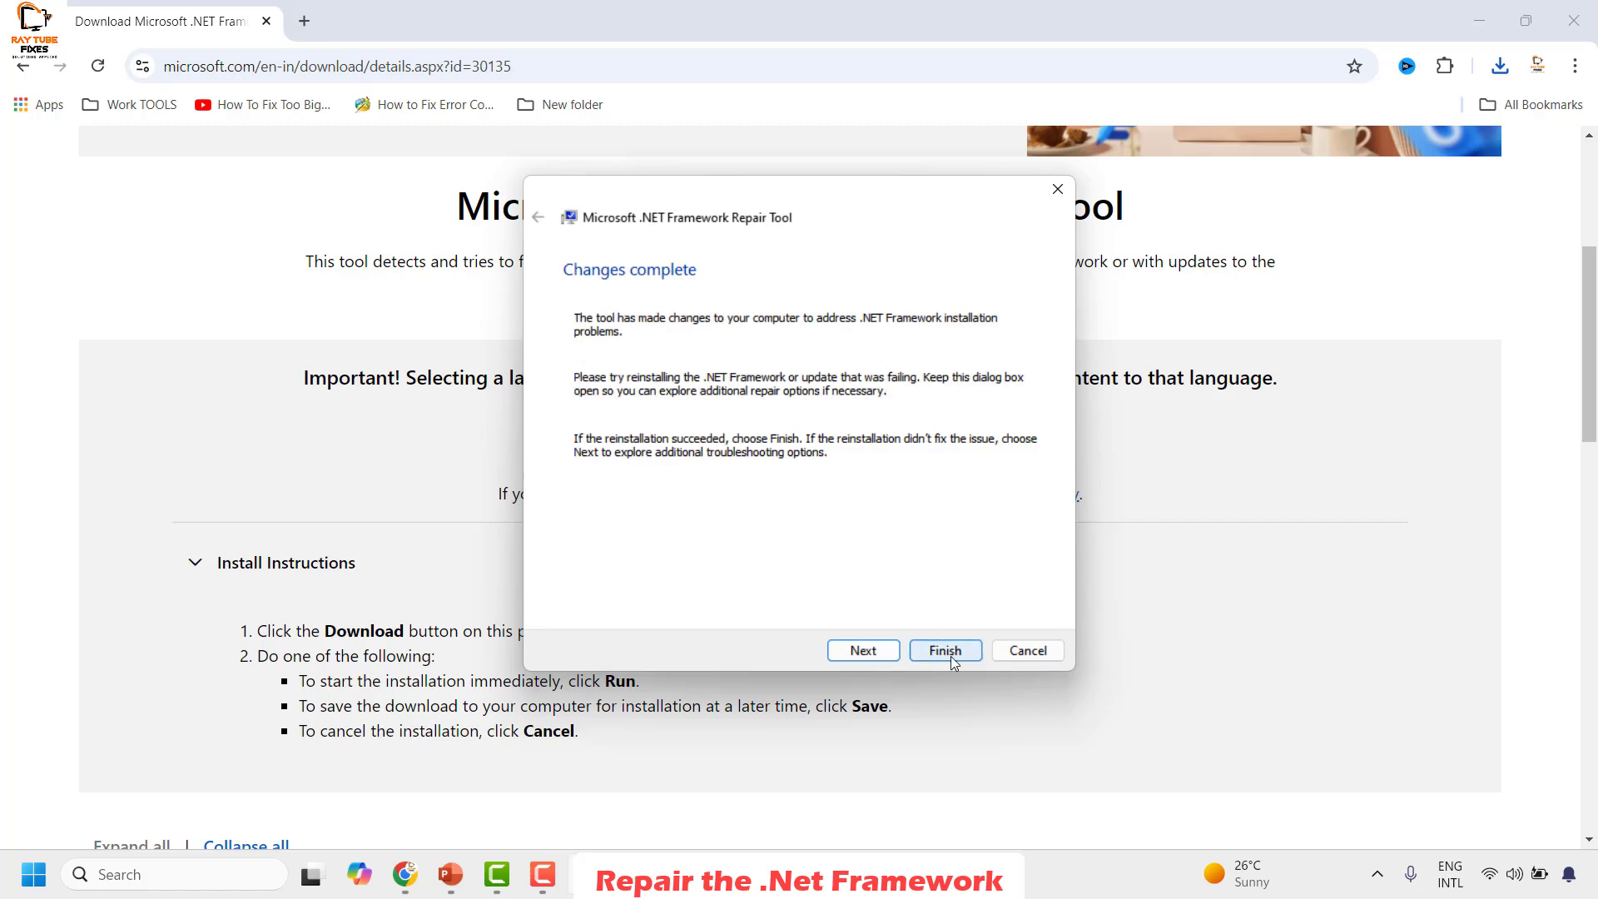
pyautogui.click(950, 652)
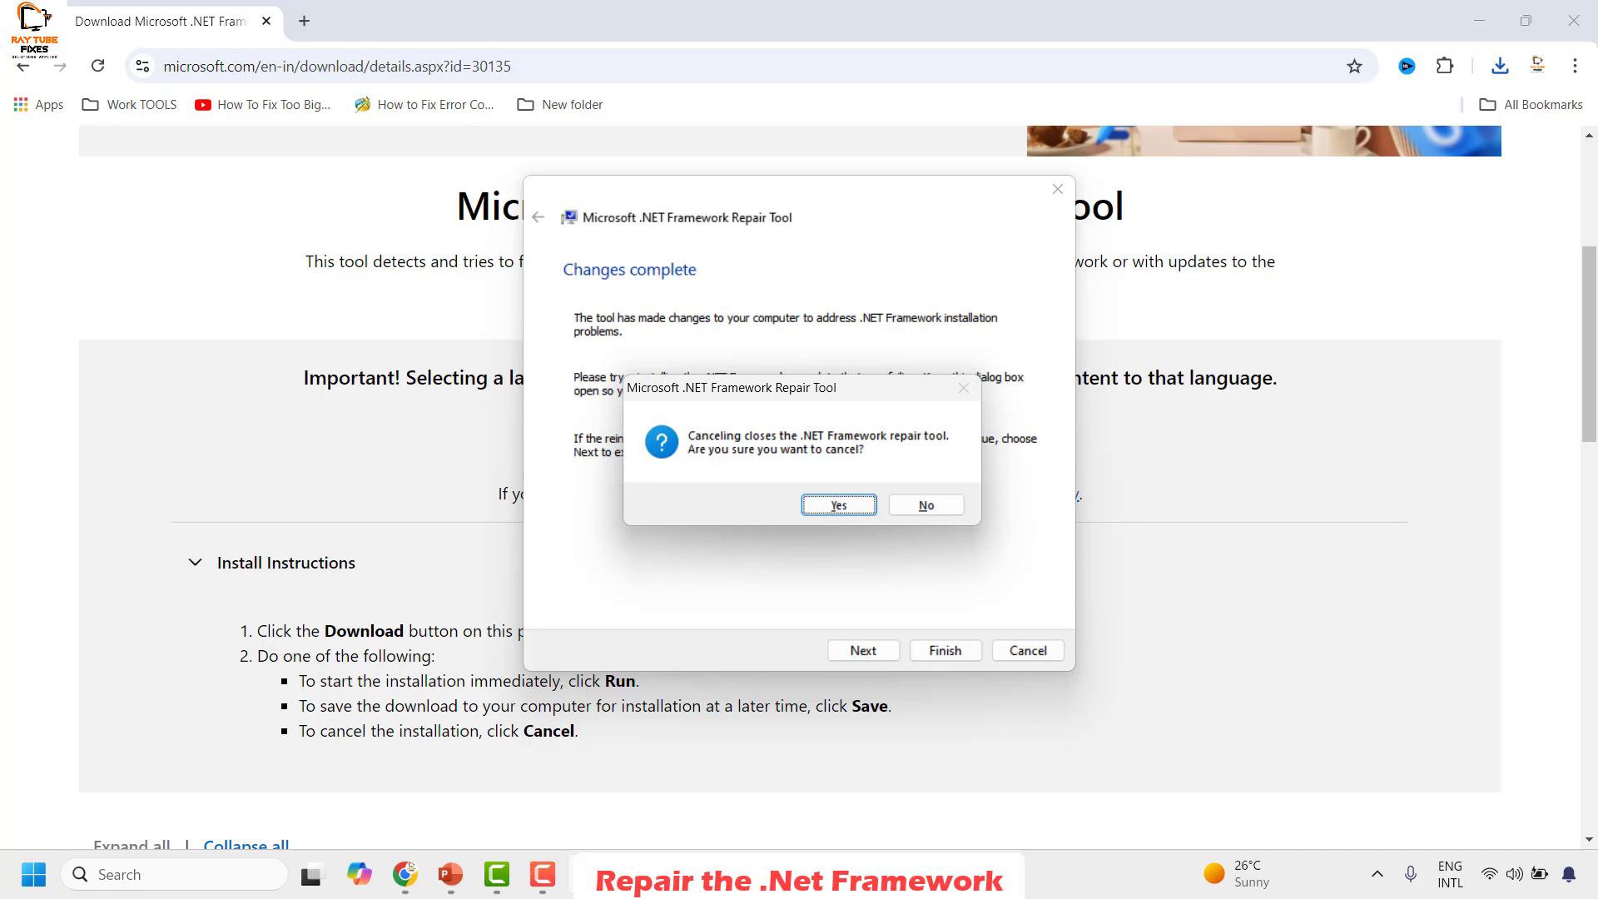
pyautogui.click(837, 509)
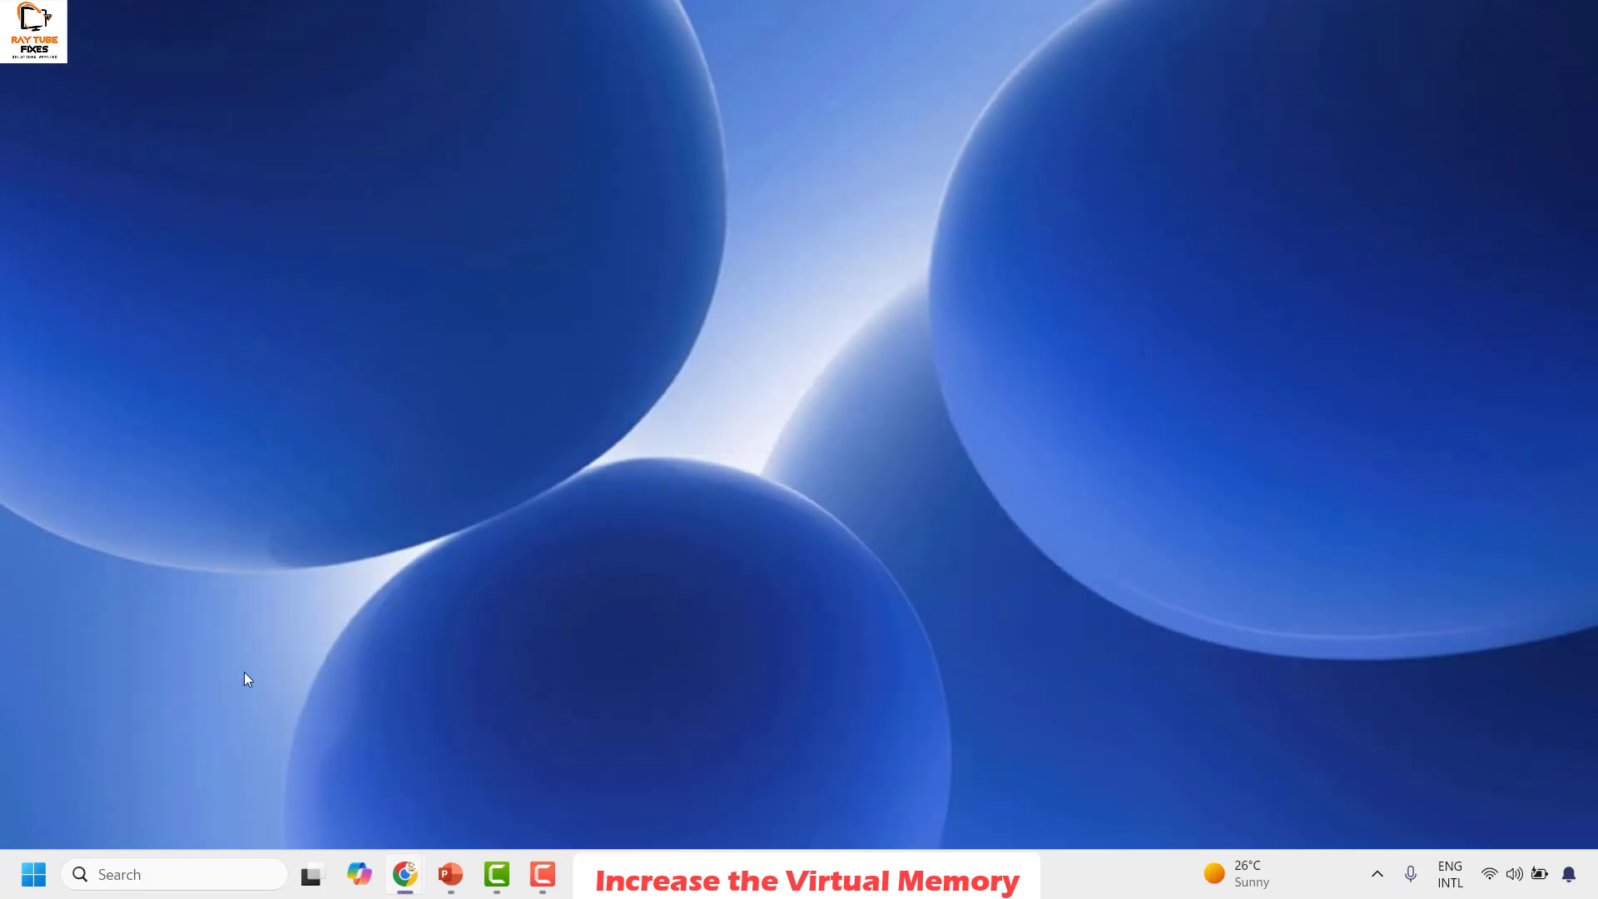
# Step: Open the advanced system settings from the System About page in Windows Settings
pyautogui.rightClick(33, 876)
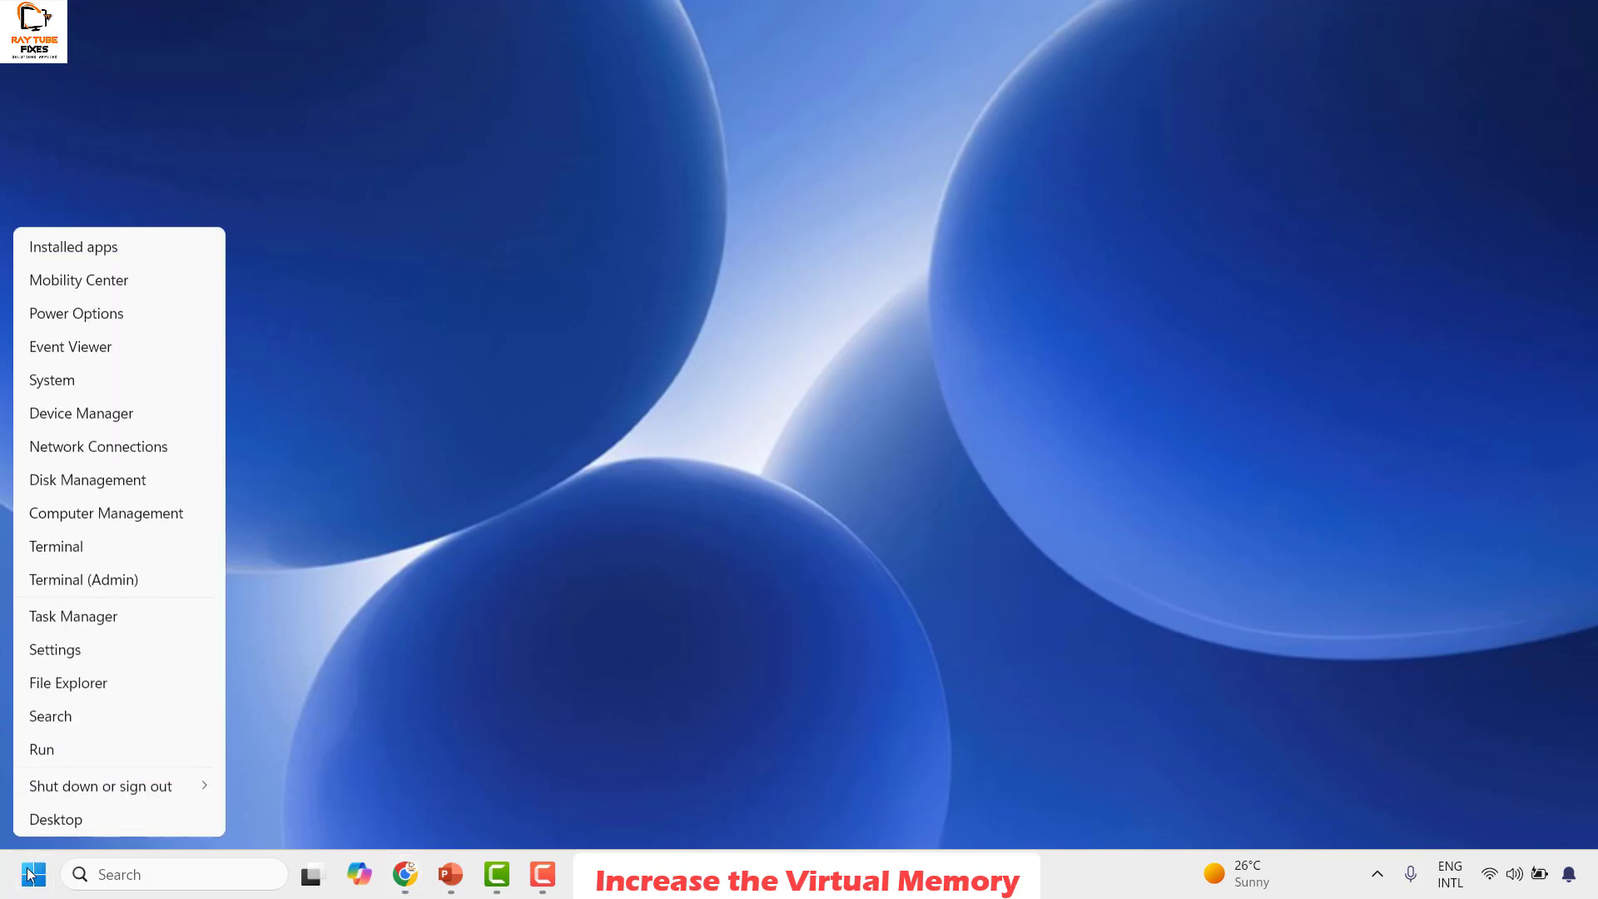
pyautogui.click(85, 639)
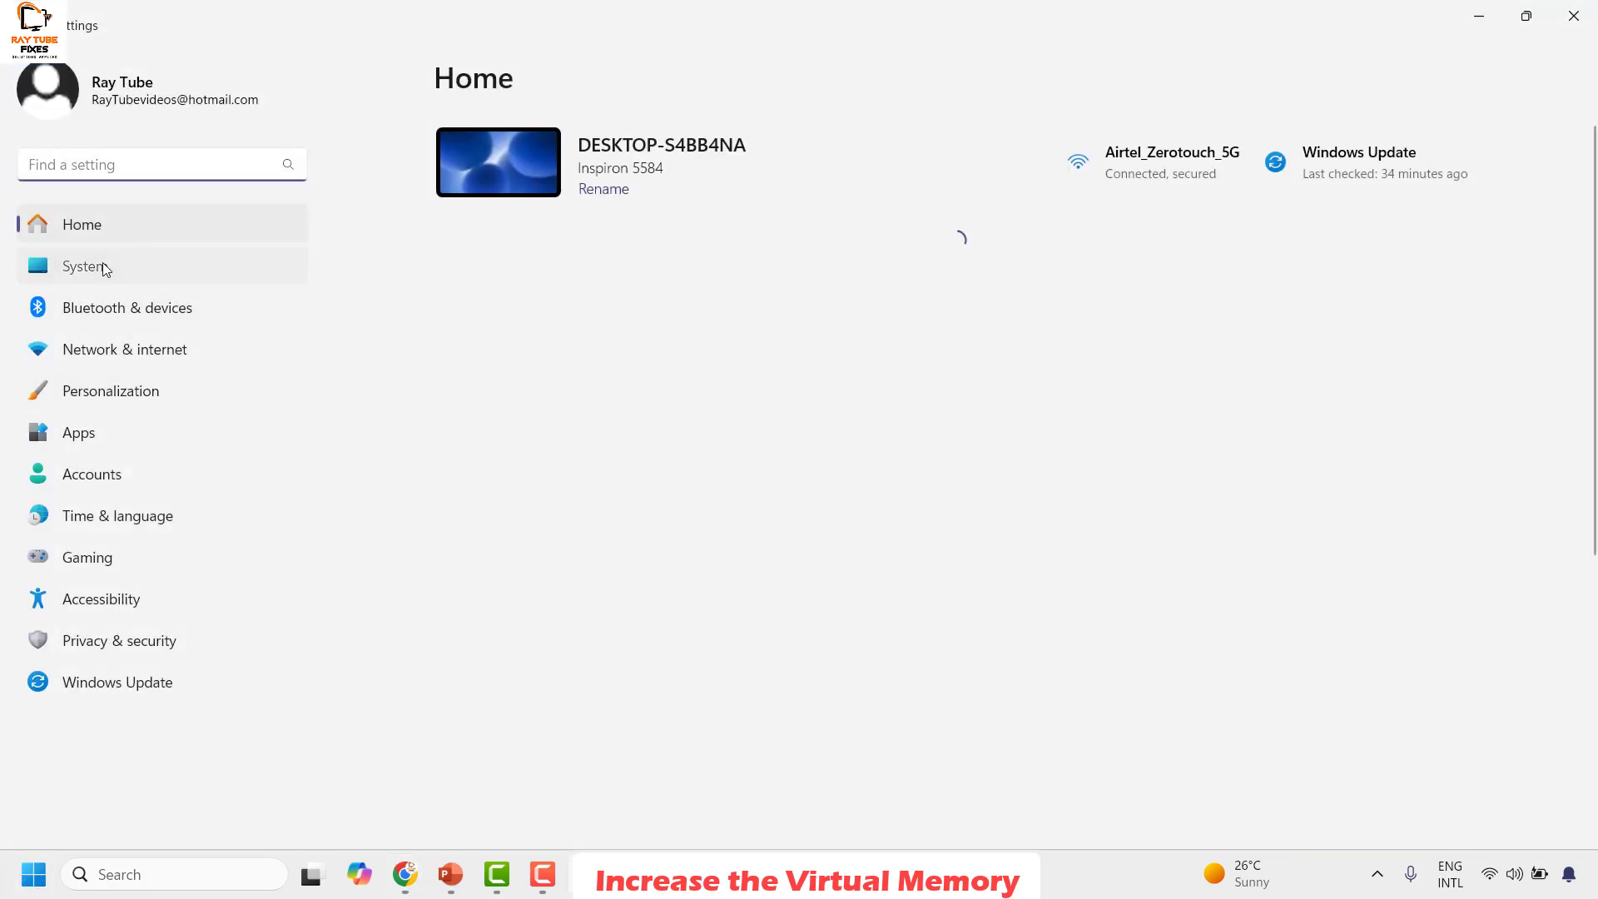
pyautogui.click(105, 268)
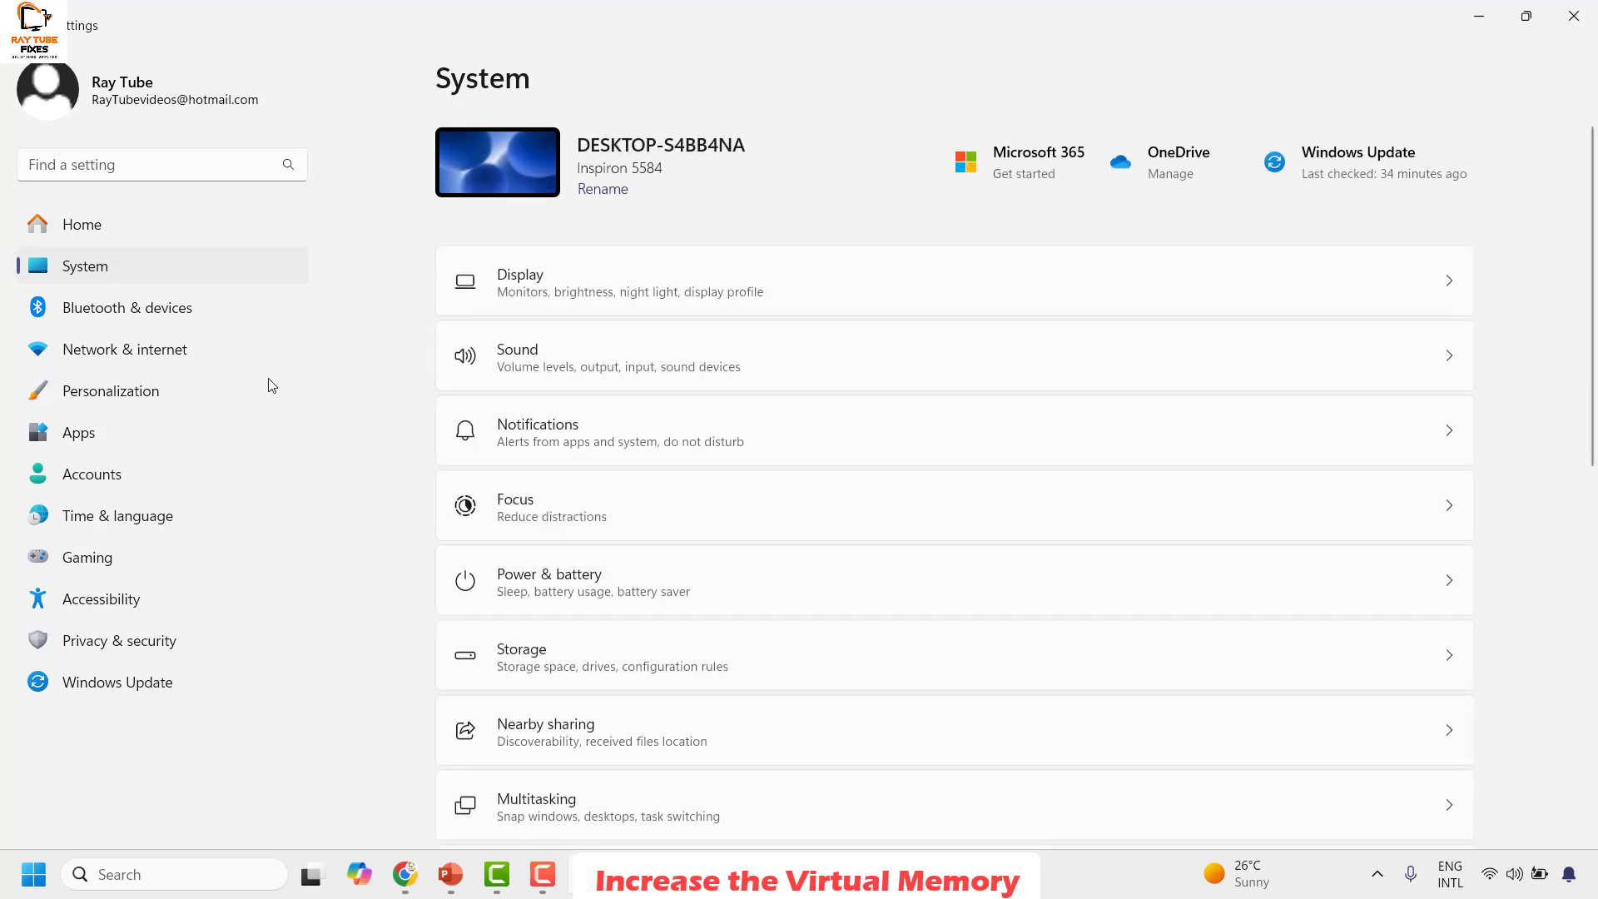
pyautogui.scroll(-8, 867, 361)
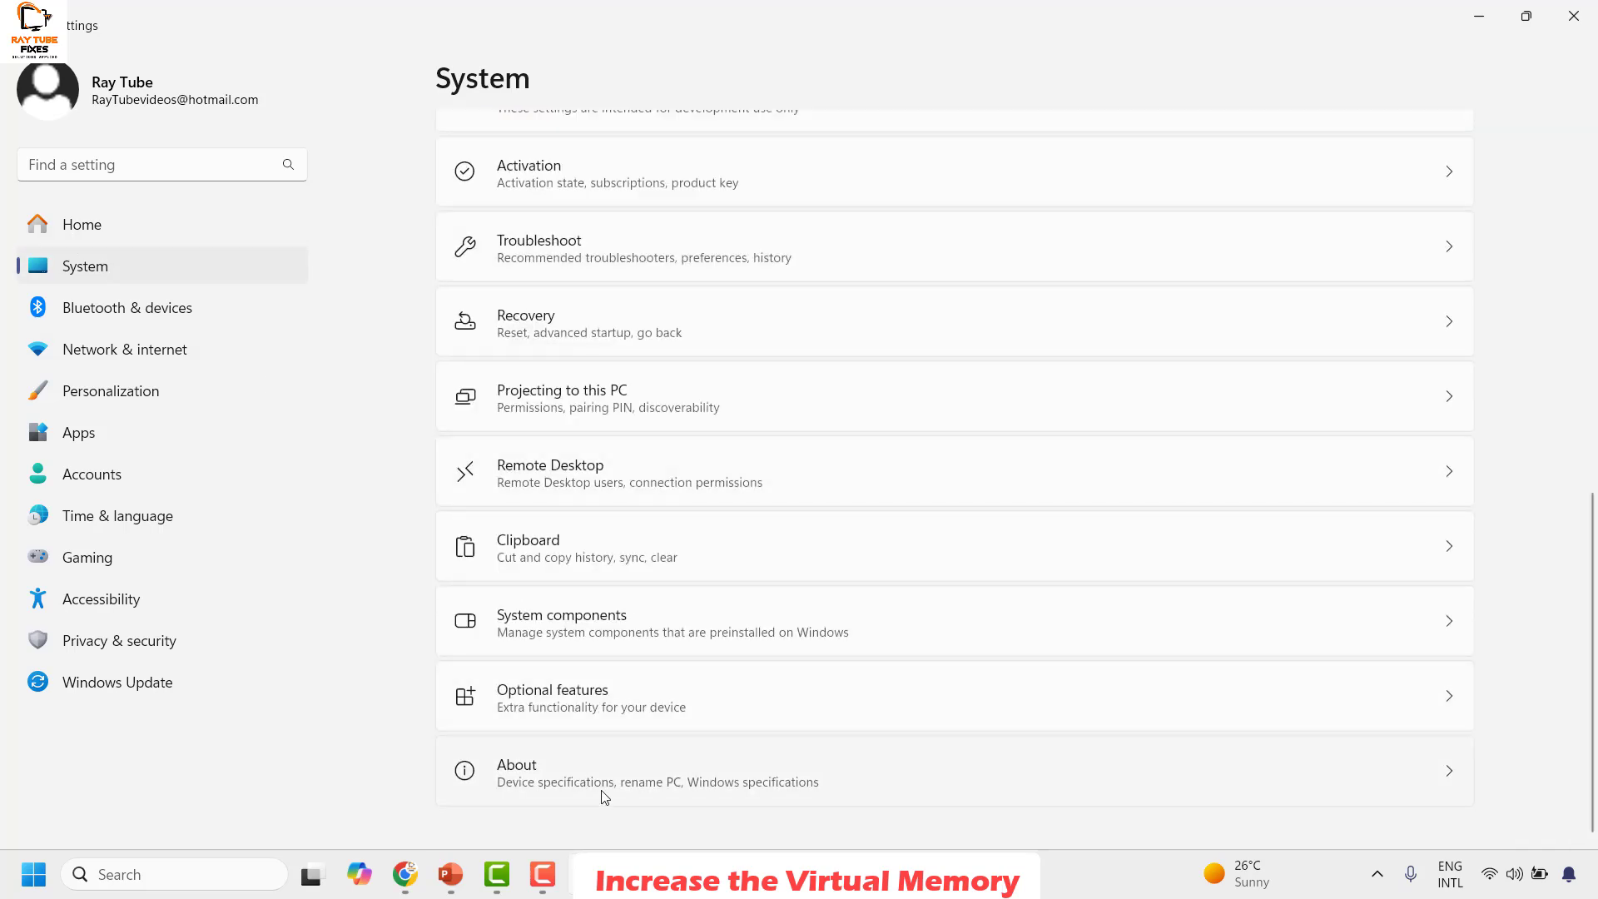
pyautogui.click(614, 771)
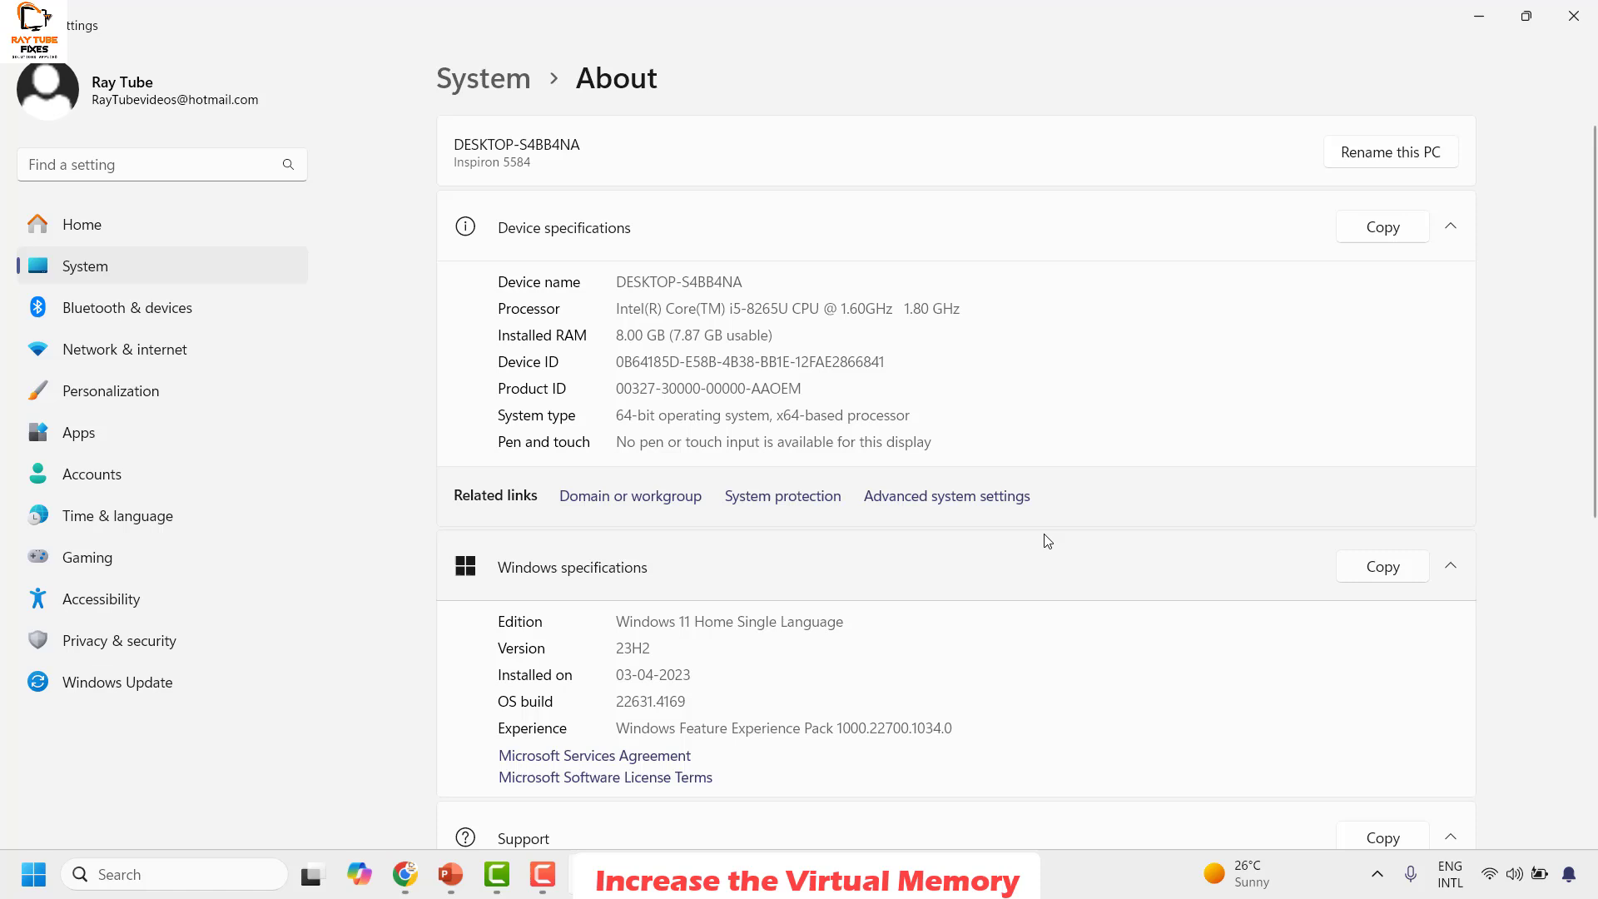
pyautogui.click(951, 498)
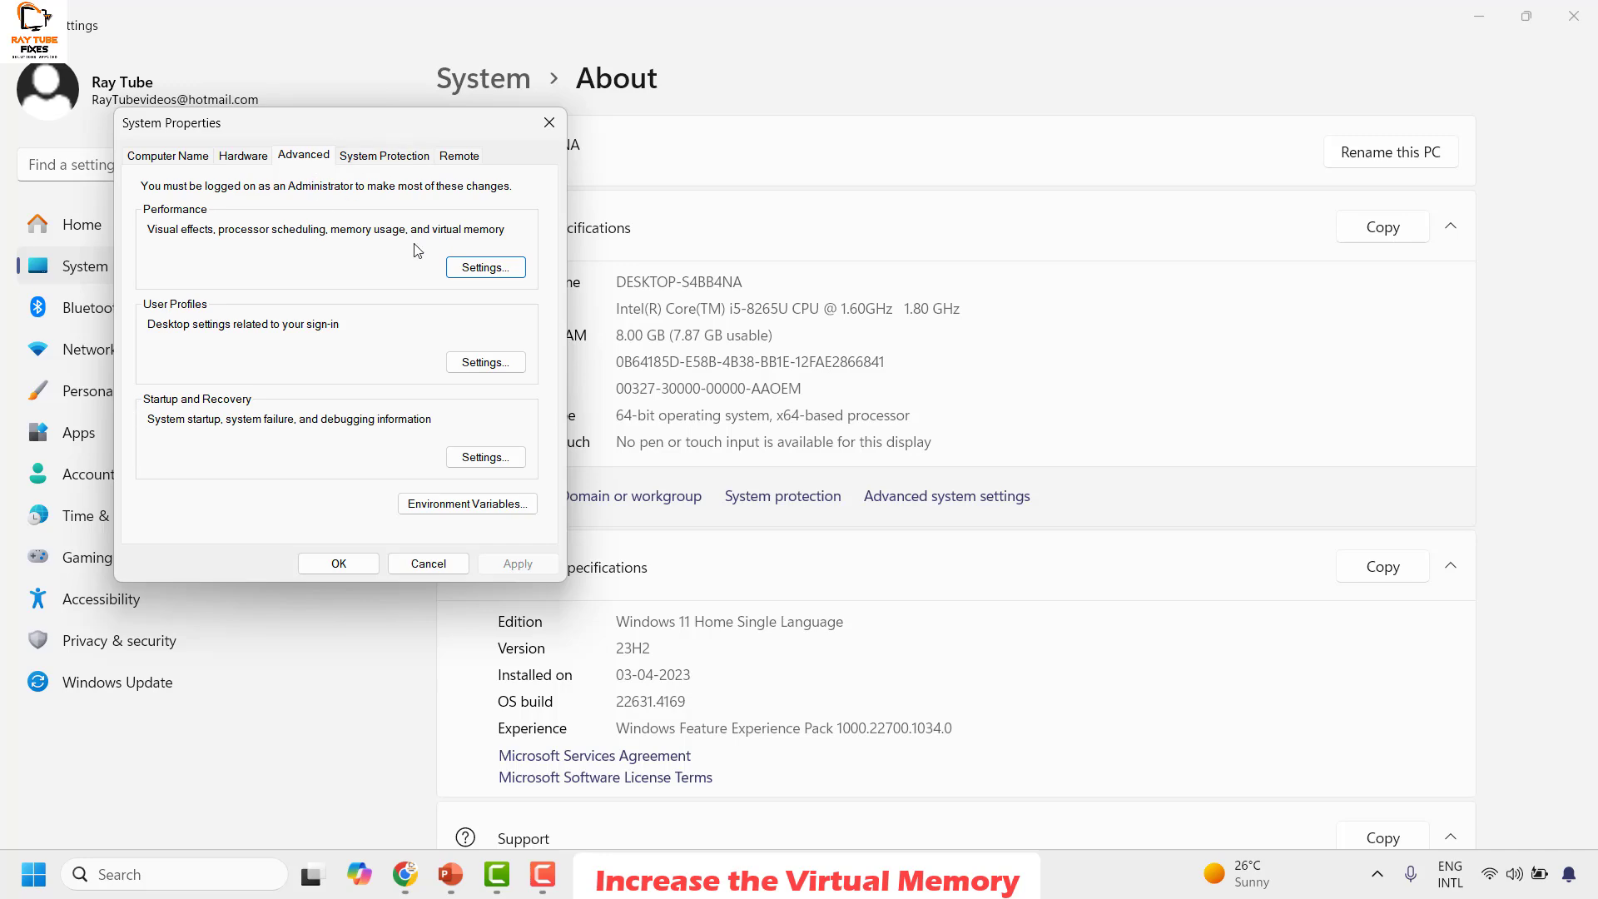
# Step: In Virtual Memory, turn off automatic paging file management and choose Custom size for drive C:, then close all the dialogs without saving
pyautogui.click(508, 267)
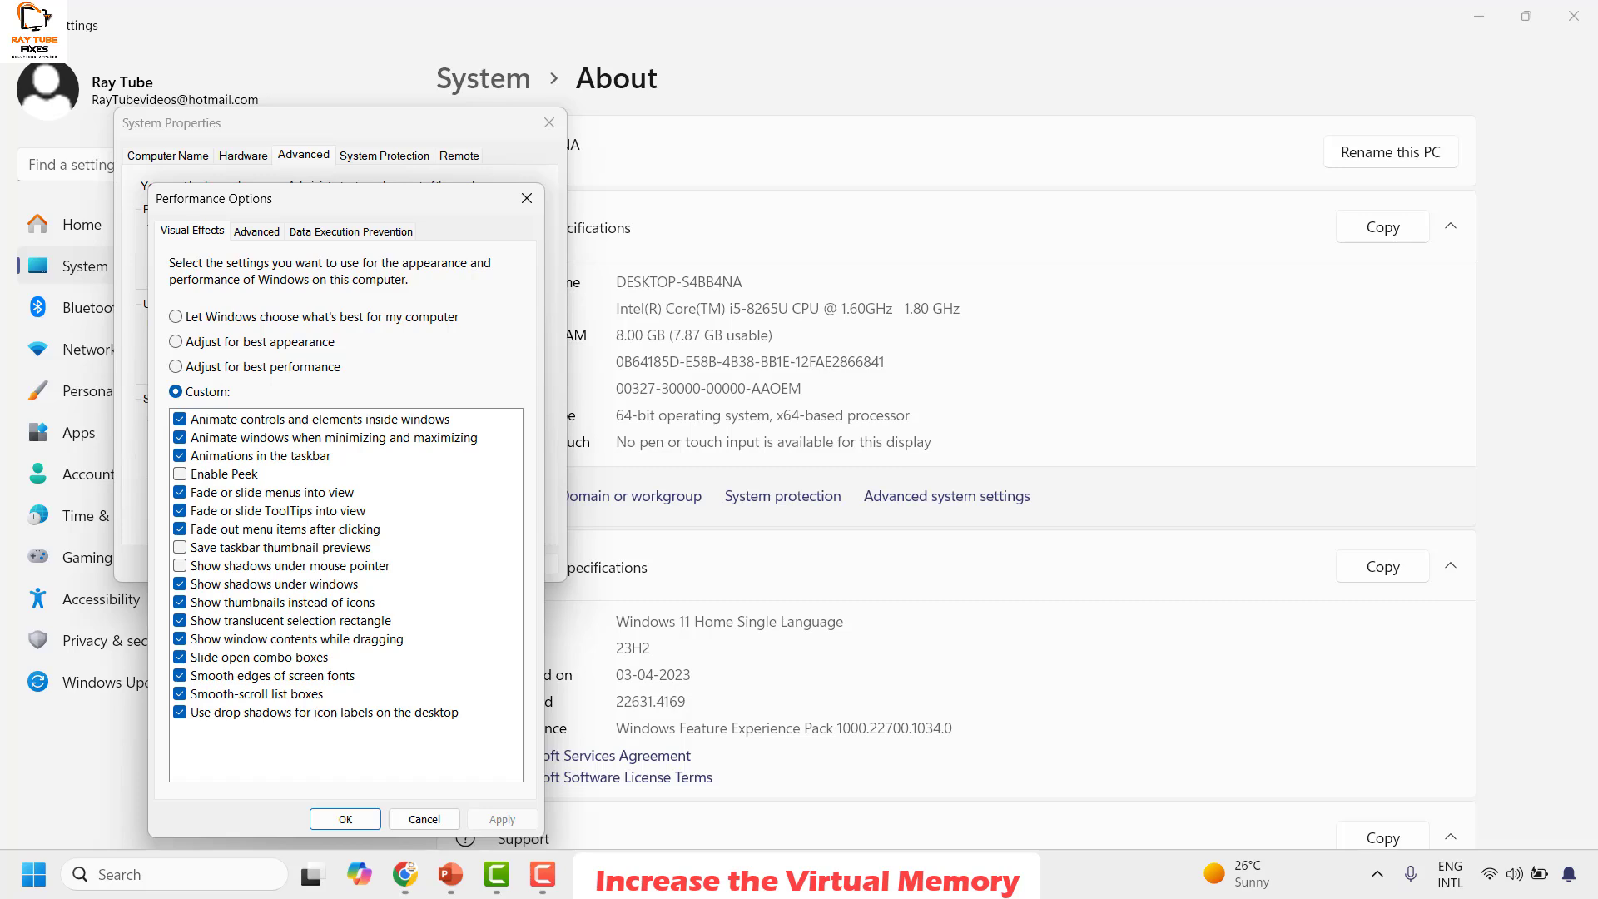
pyautogui.click(265, 233)
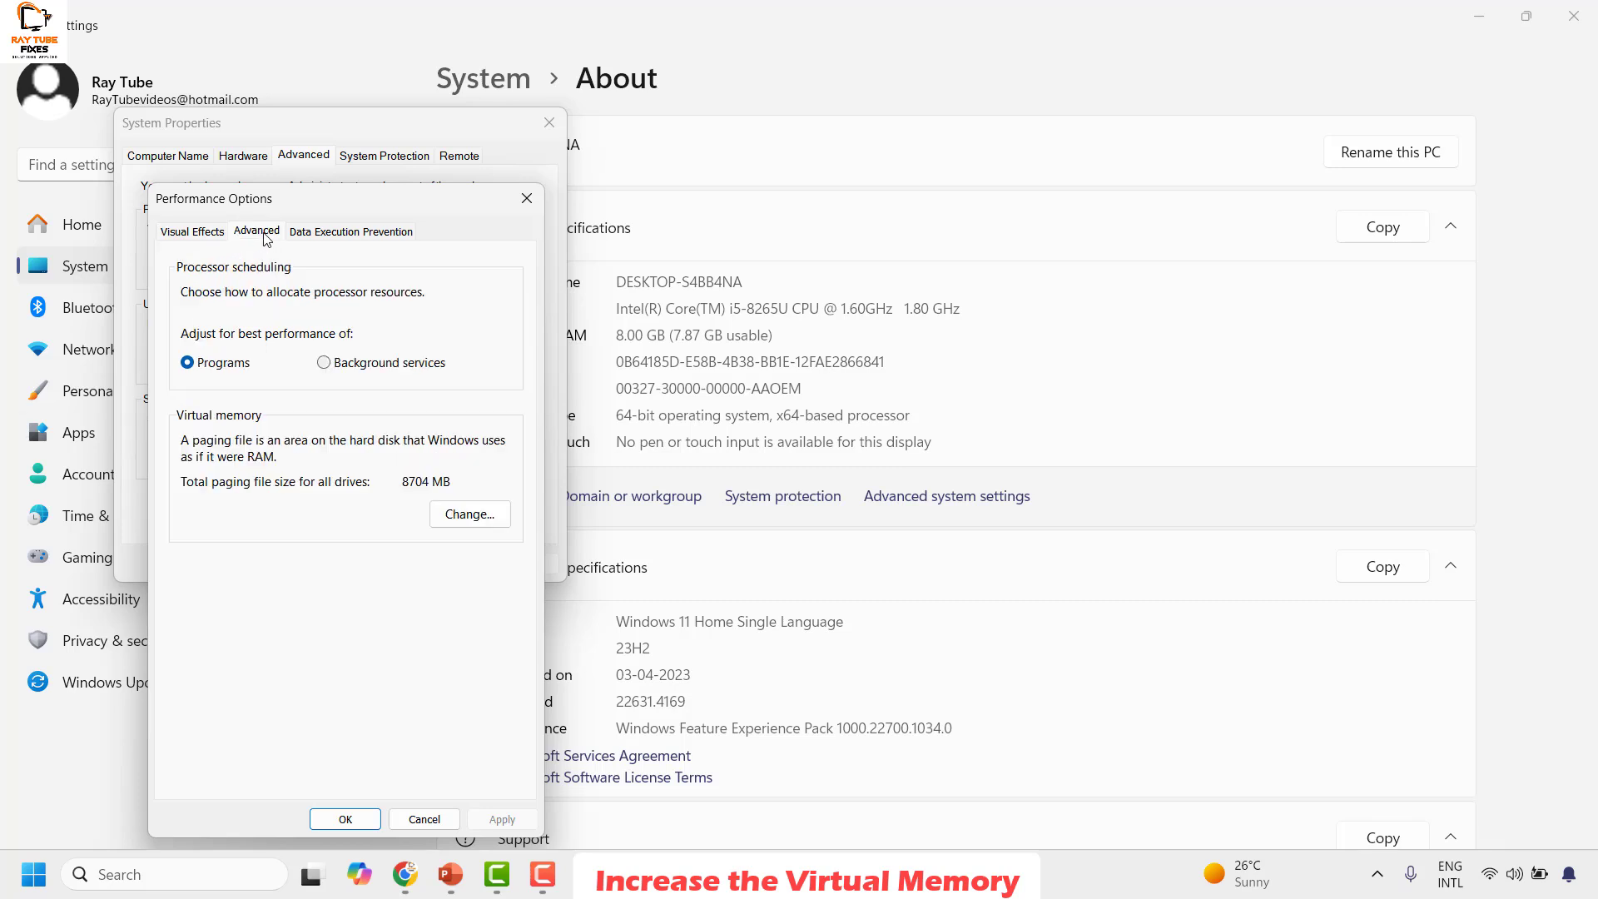
pyautogui.click(495, 520)
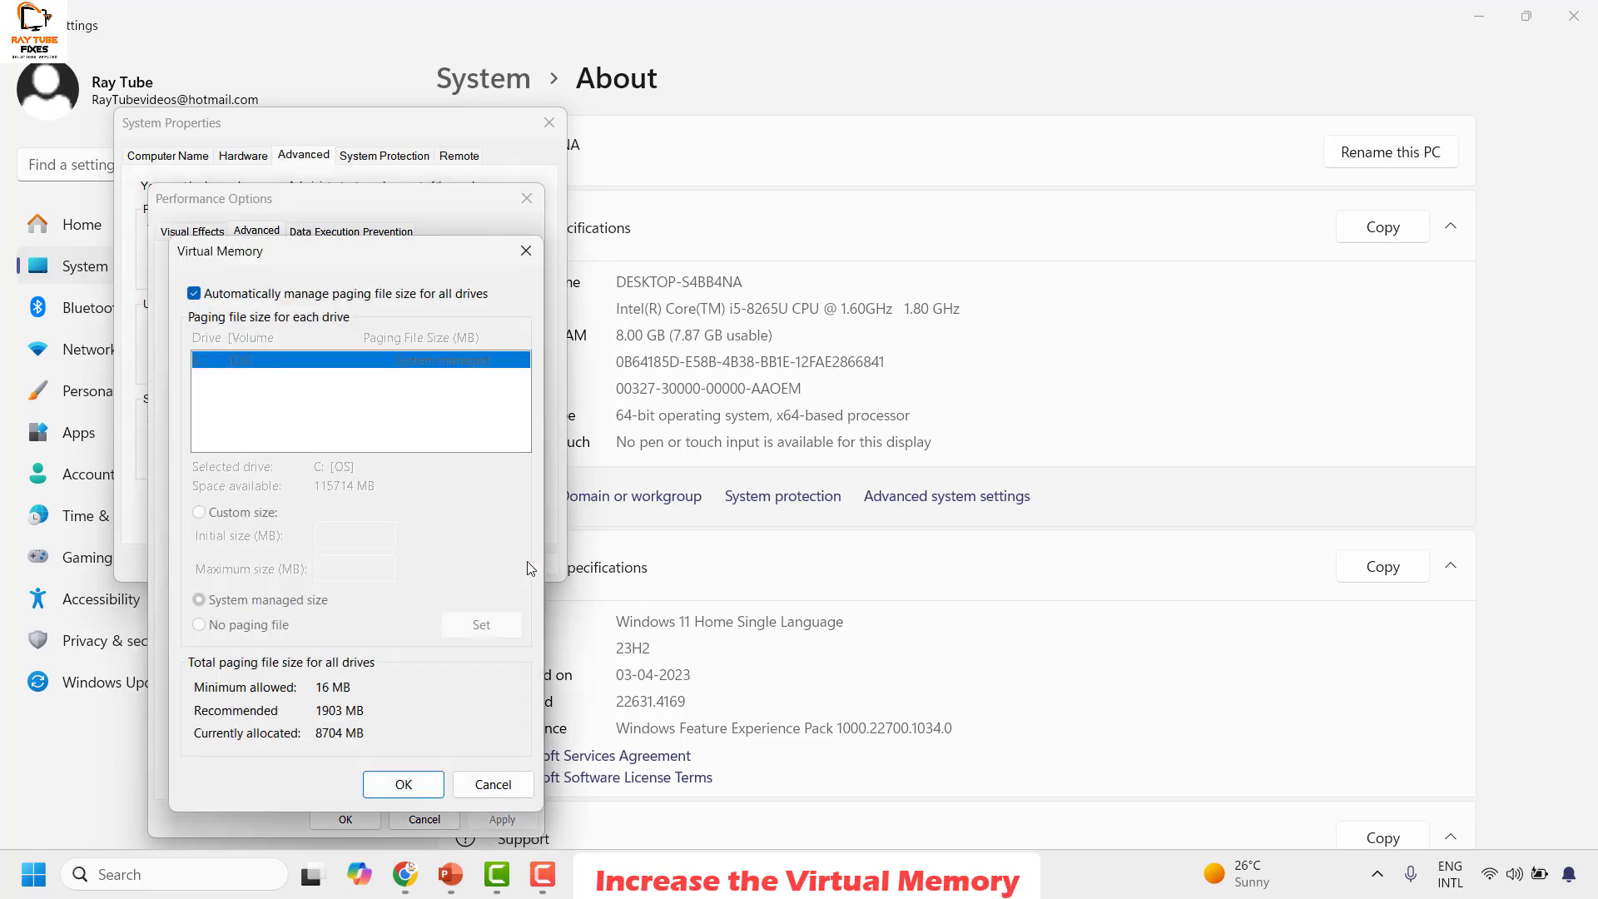
pyautogui.click(194, 294)
pyautogui.click(199, 512)
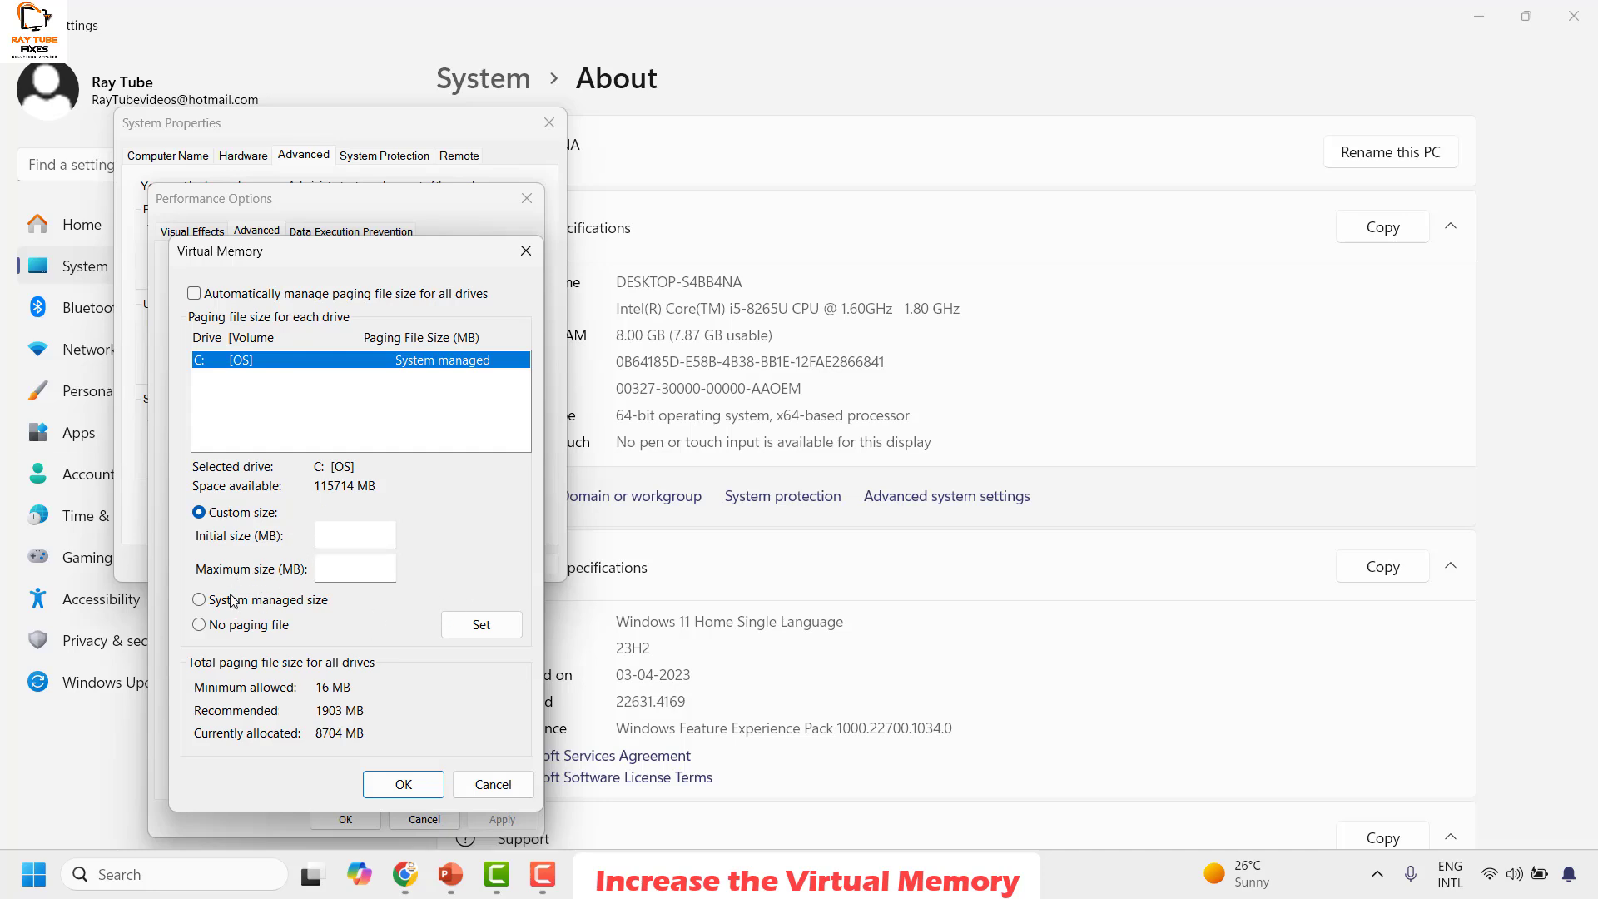
pyautogui.press('Escape')
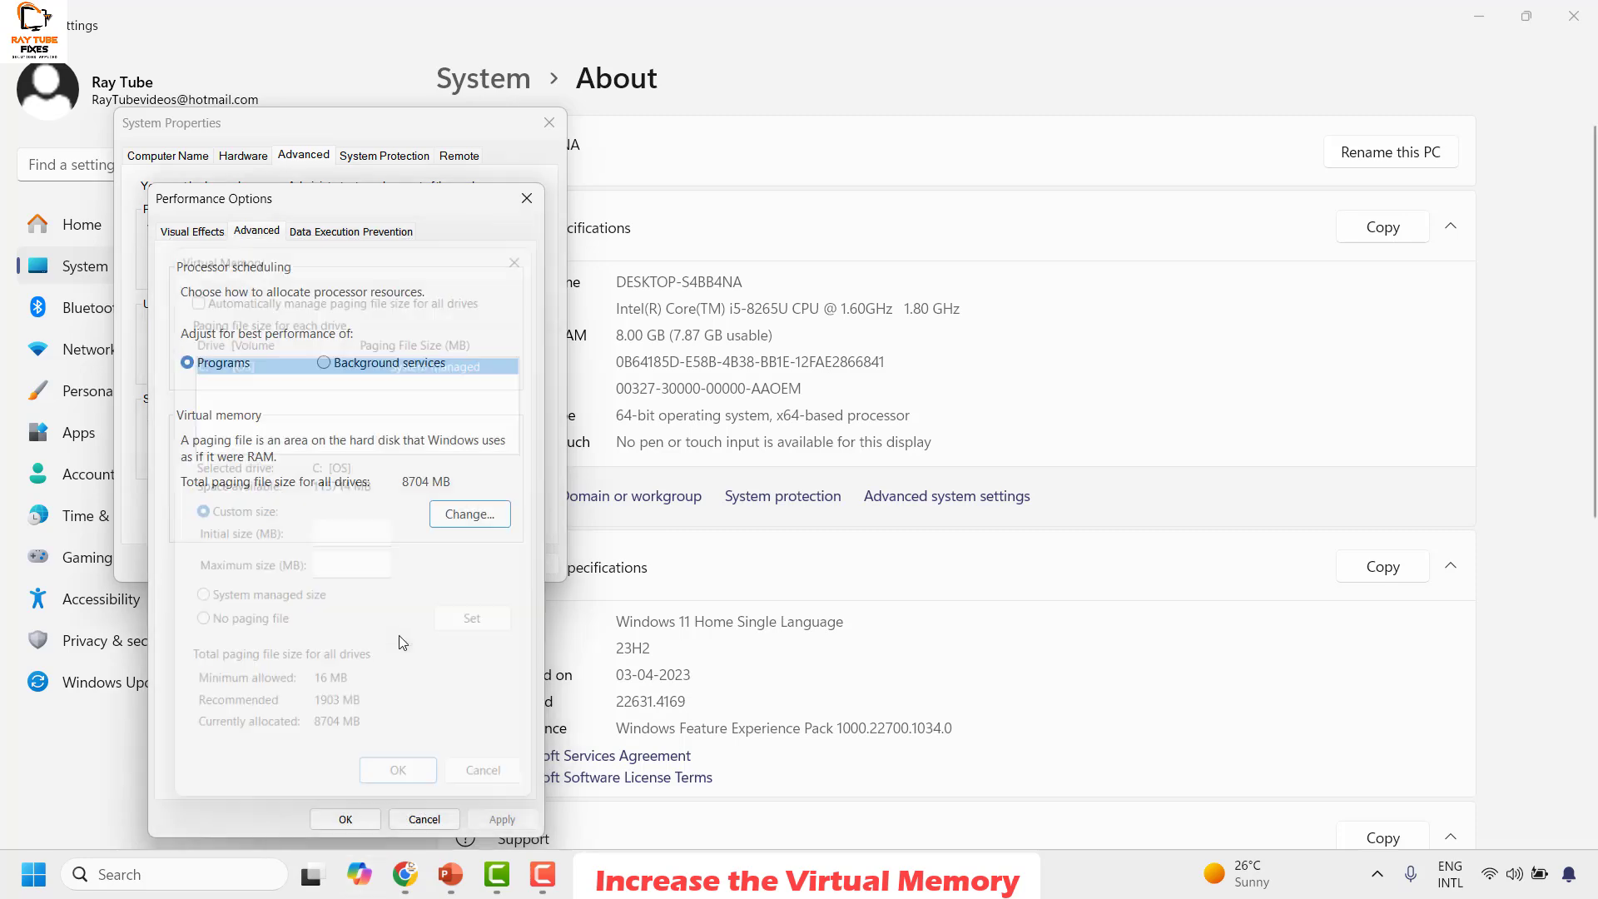
pyautogui.press('Escape')
pyautogui.press('Escape')
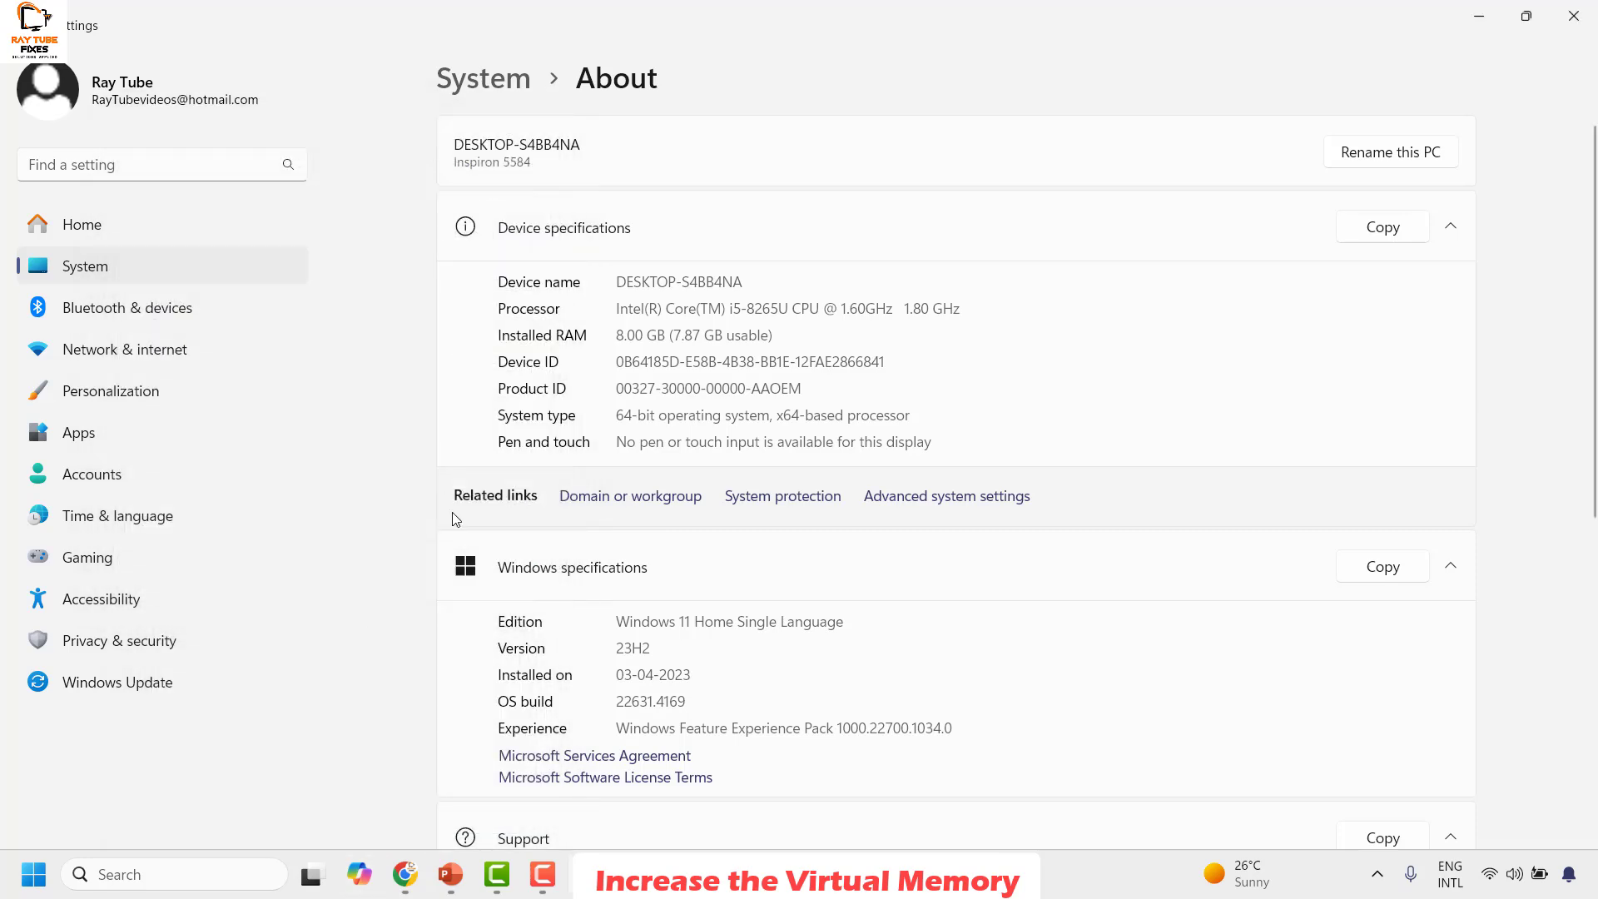